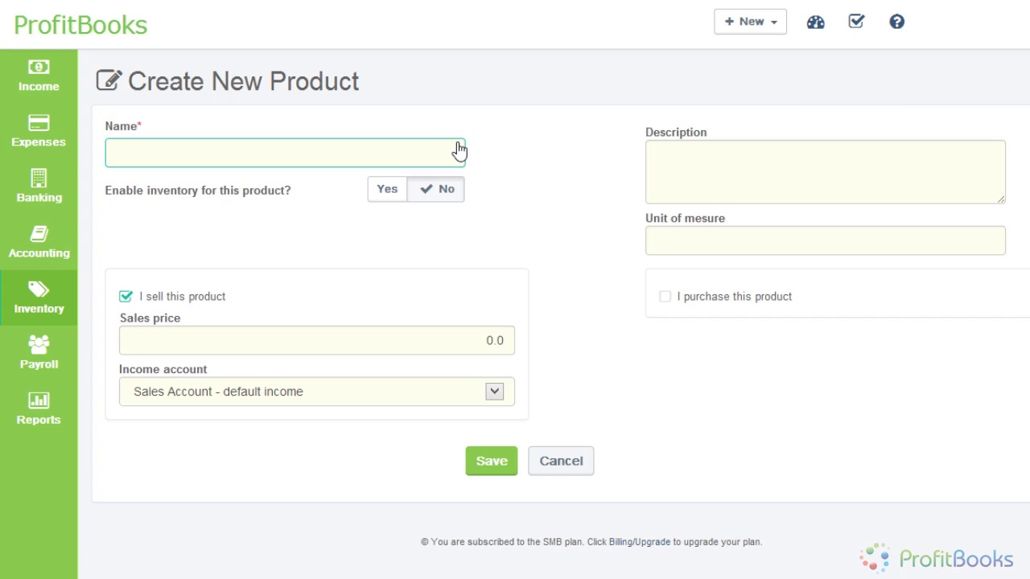
Name the new product Nokia Lumia 720 and enable both inventory and batch tracking for it.
text(Nokia Lumia 720)
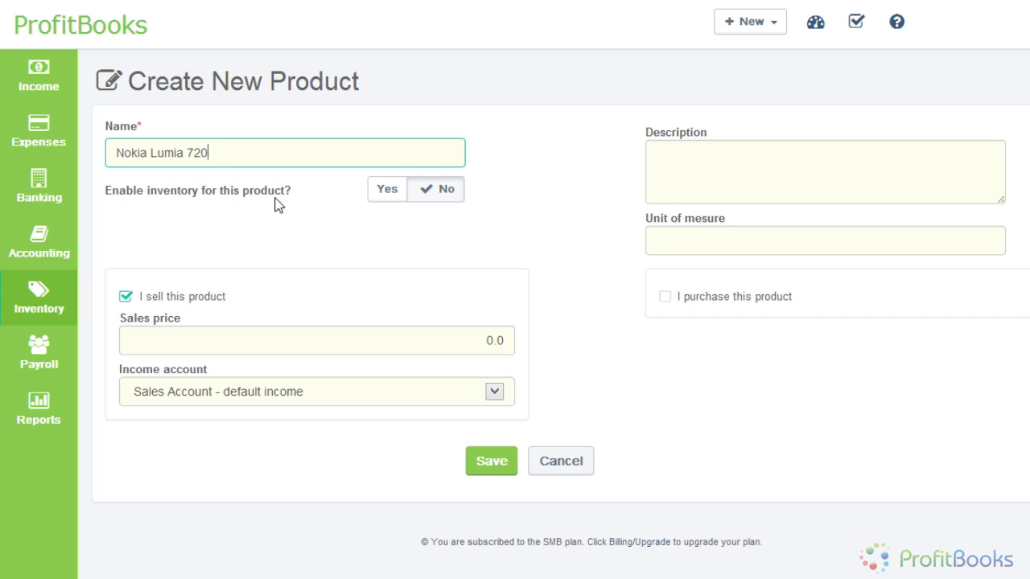
click(385, 201)
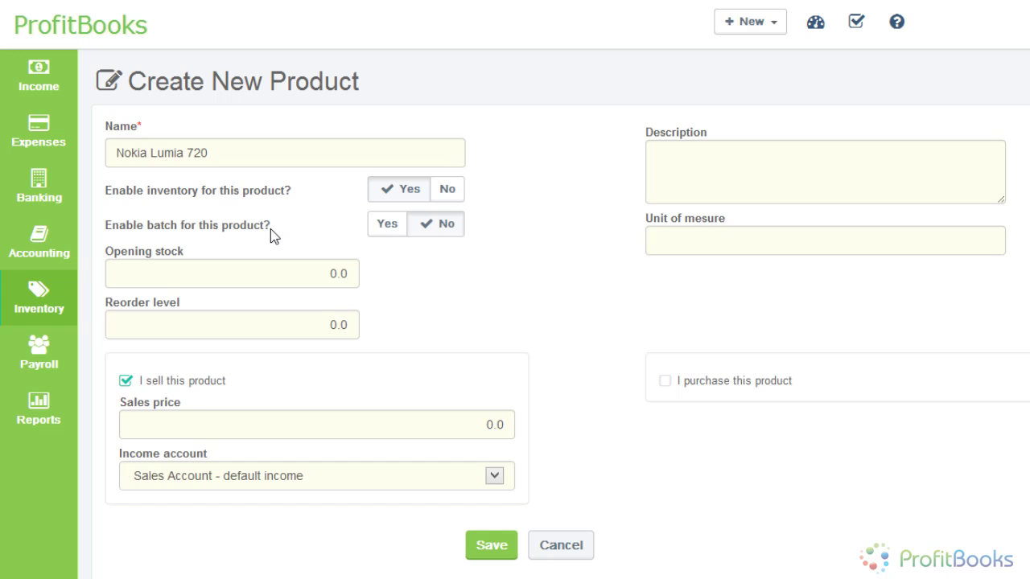
click(389, 226)
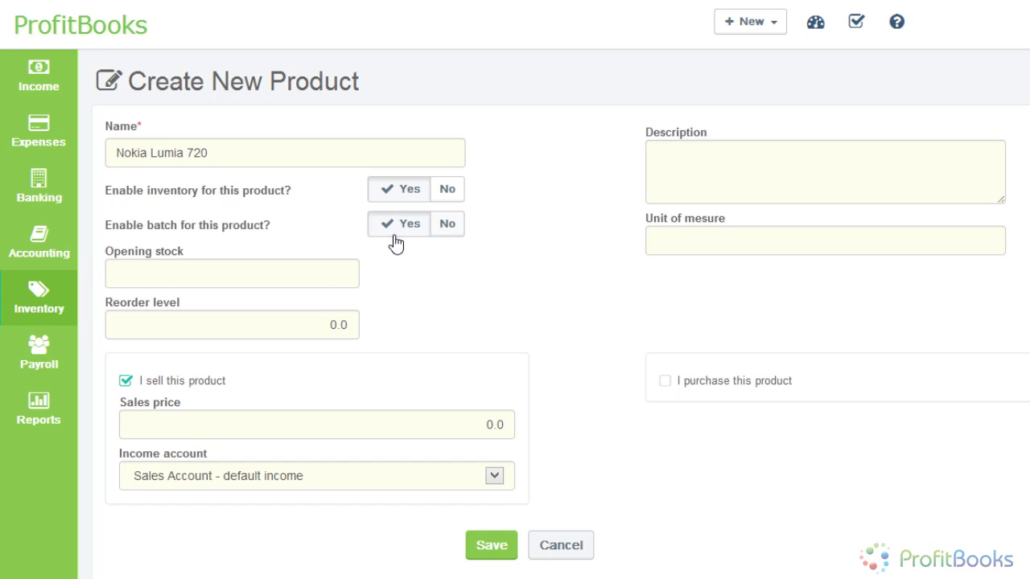
Start a batch entry for the opening stock in warehouse Stockroom 2 with a quantity of 50.
click(194, 278)
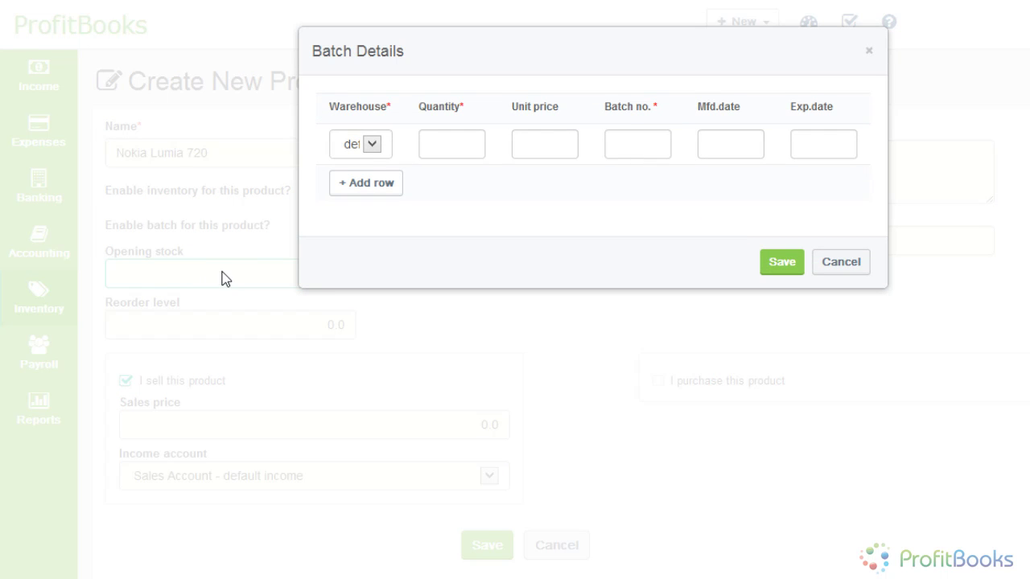
click(378, 148)
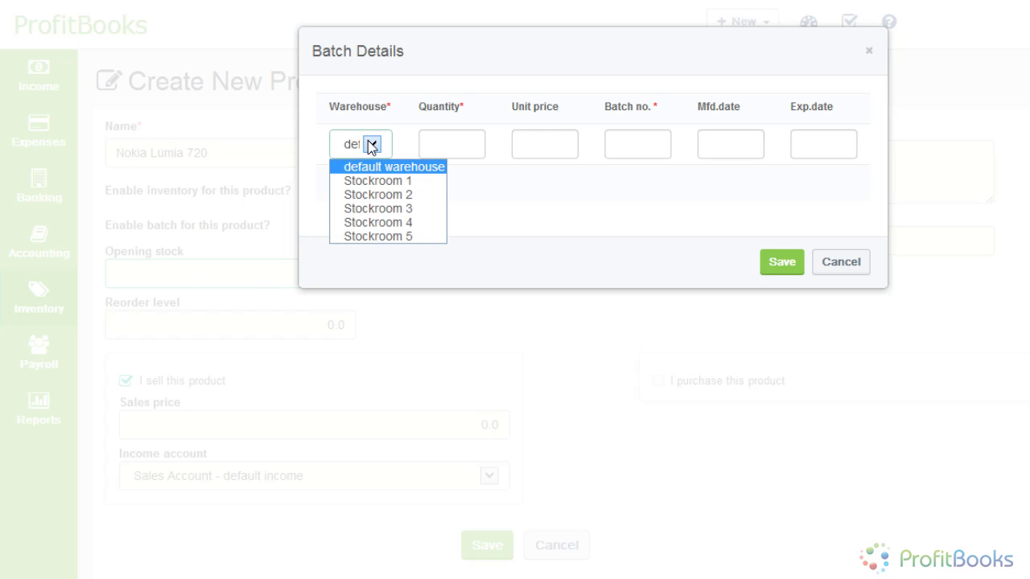
click(380, 201)
click(472, 158)
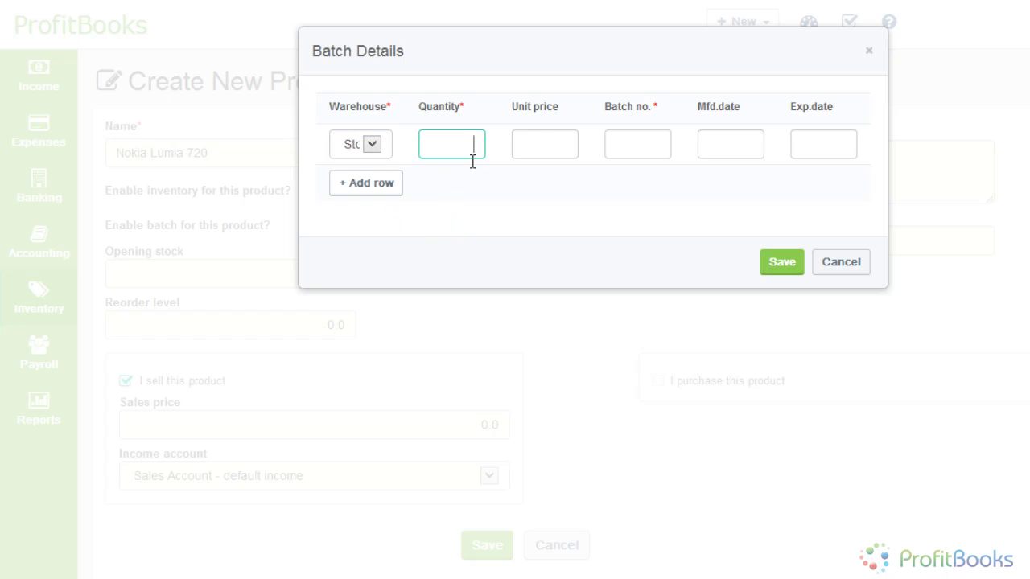
text(50)
Set the opening-stock batch's unit price to 15000 and its batch number to BT456.
click(529, 159)
text(10)
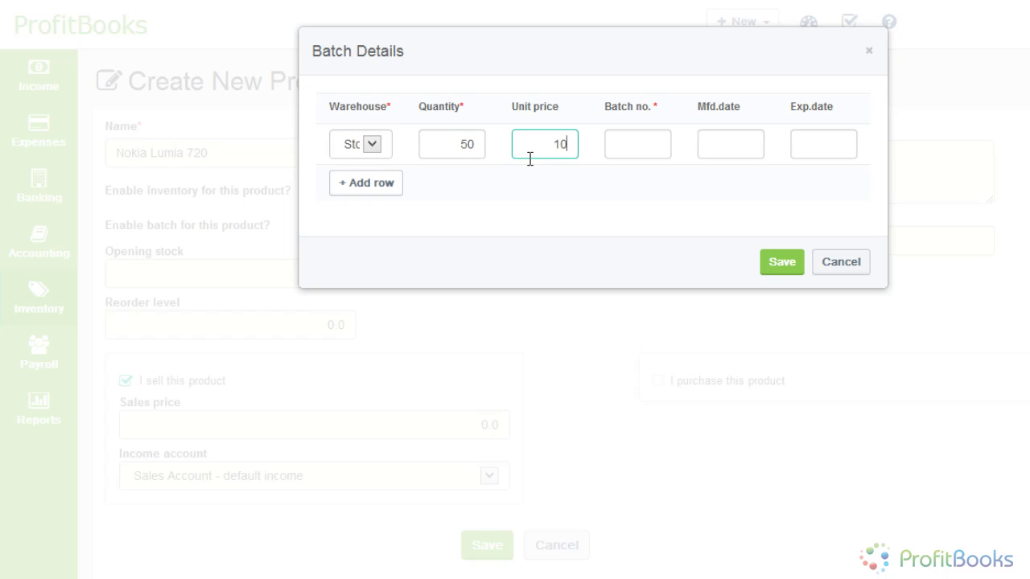
key(BackSpace)
key(BackSpace)
text(15000)
click(663, 160)
text(BT456)
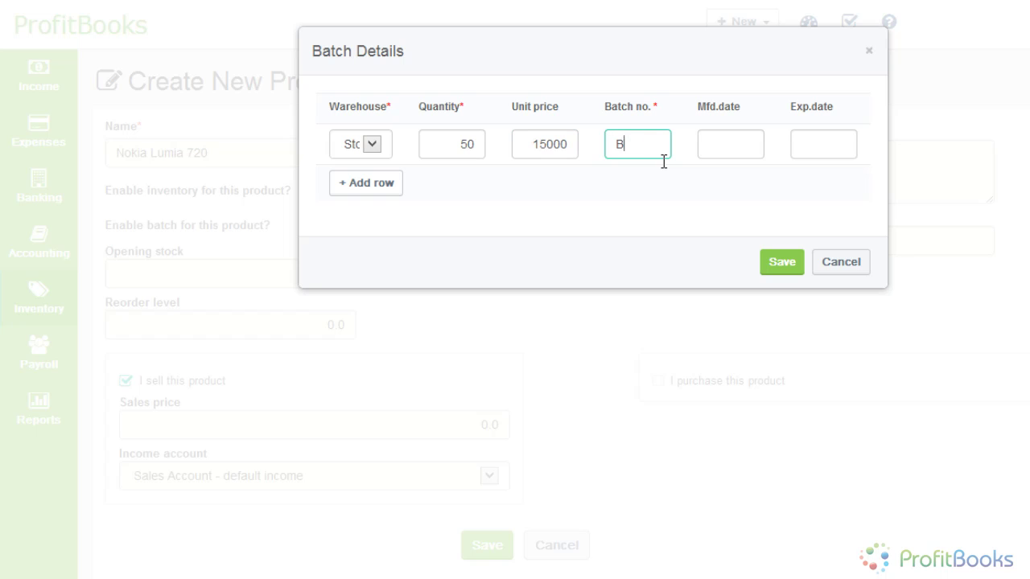
Set the batch's manufacturing date to 1 December 2013 and expiry date to 31 January 2014, and save the batch details.
click(729, 160)
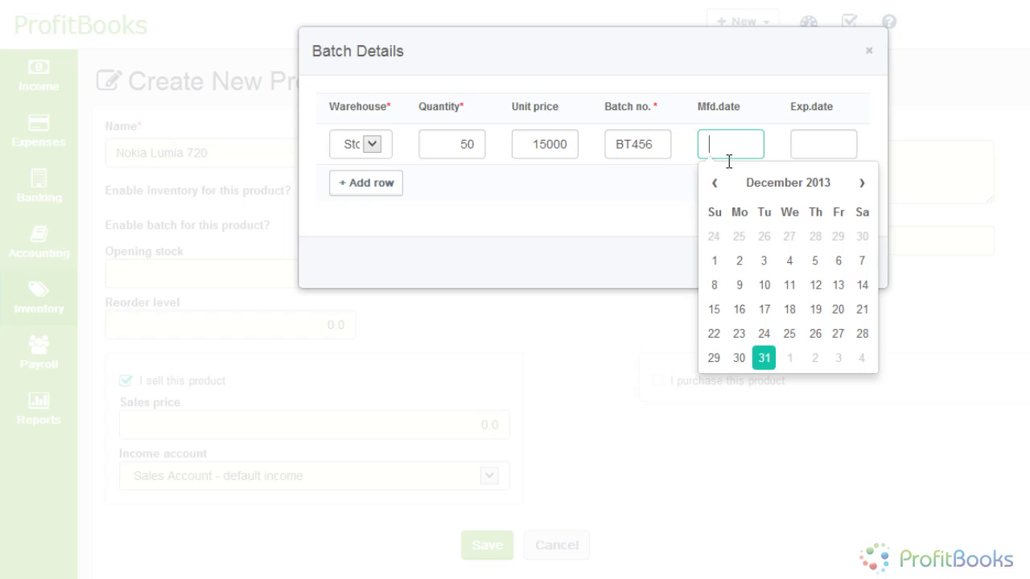
click(719, 261)
click(829, 146)
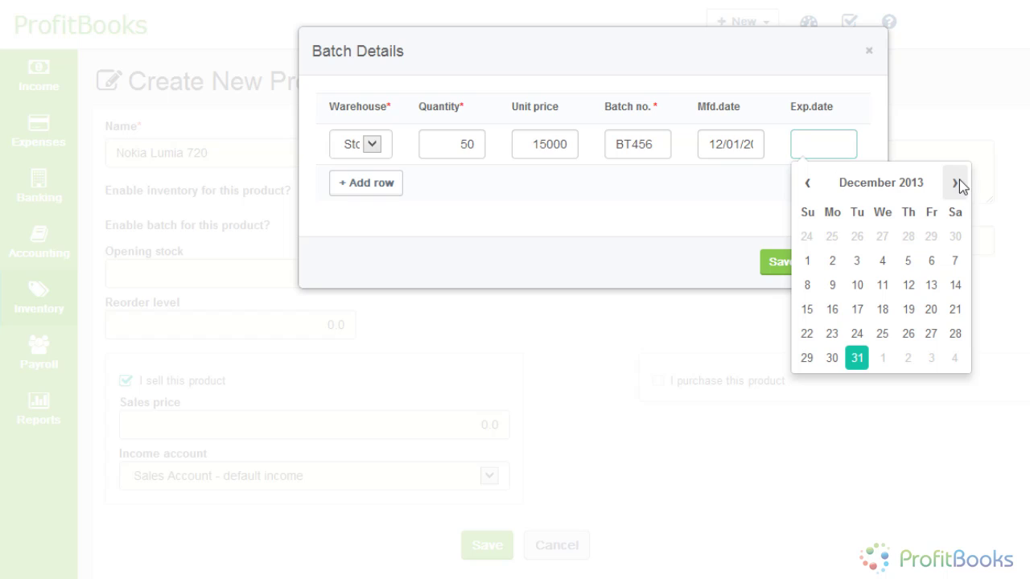
click(857, 358)
click(820, 156)
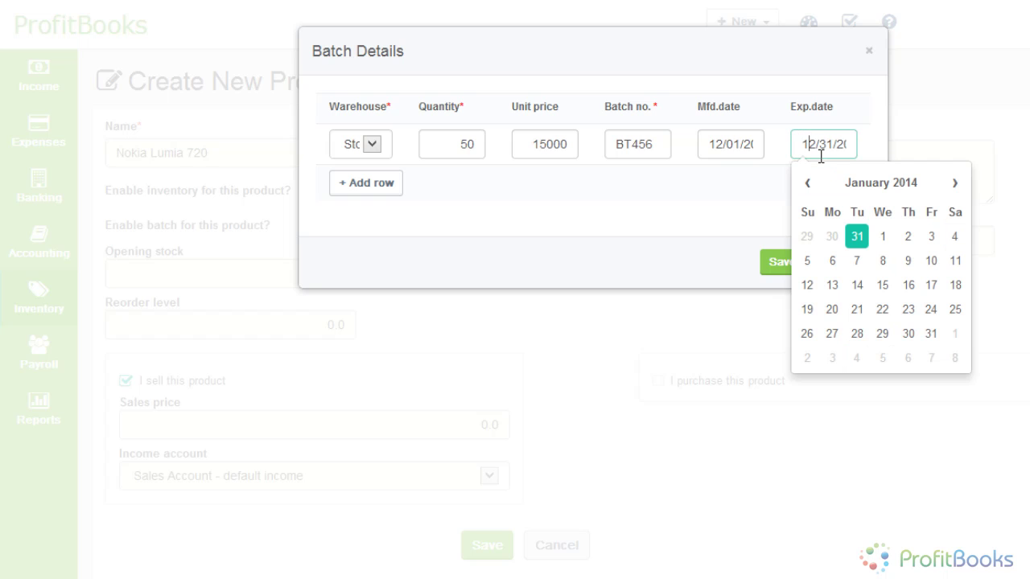
click(931, 334)
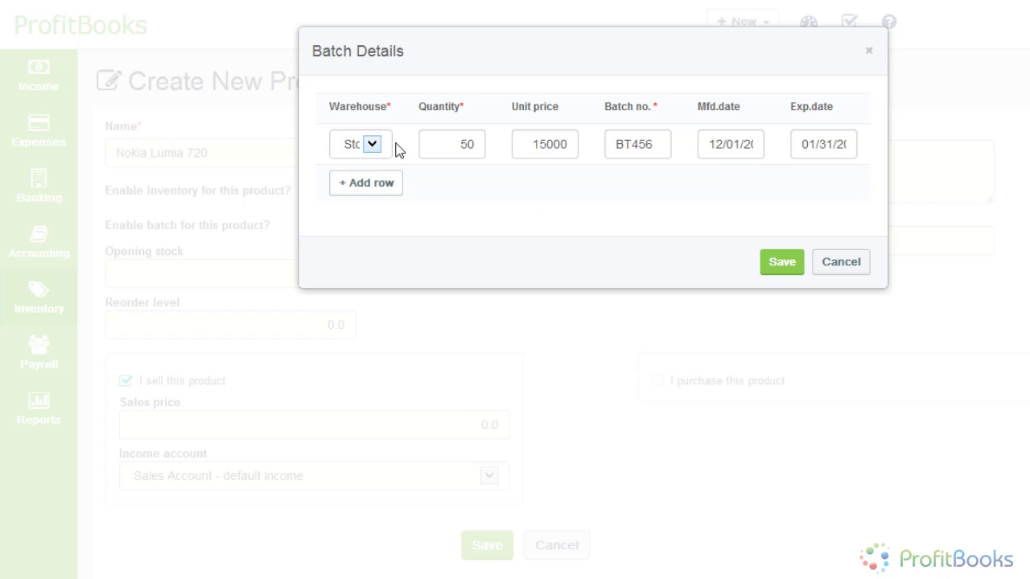
click(784, 262)
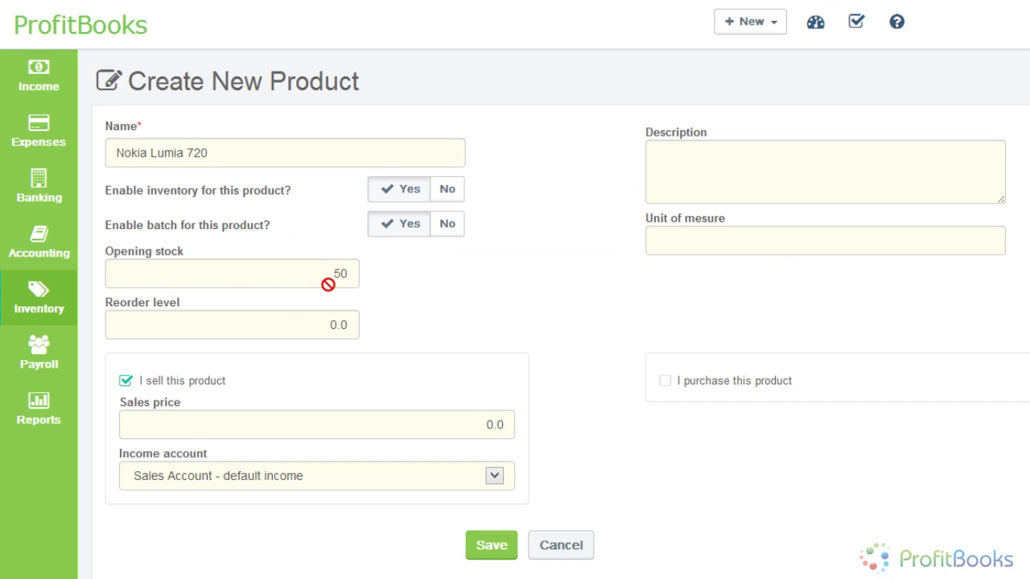
Set the product's reorder level to 40 and its sales price to 17000.
click(312, 331)
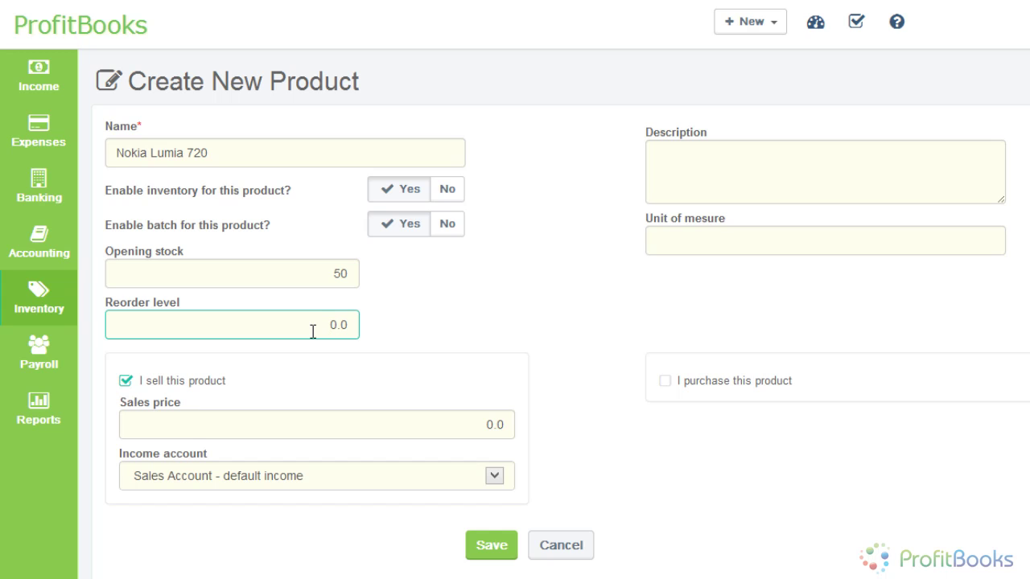
key(Delete)
key(Delete)
key(Delete)
text(40)
click(349, 430)
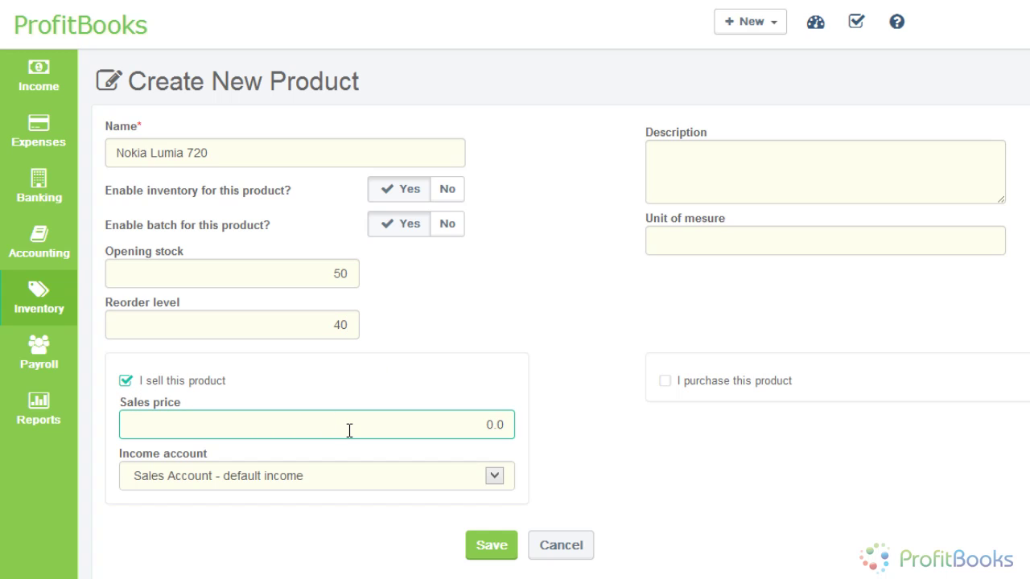
text(1700)
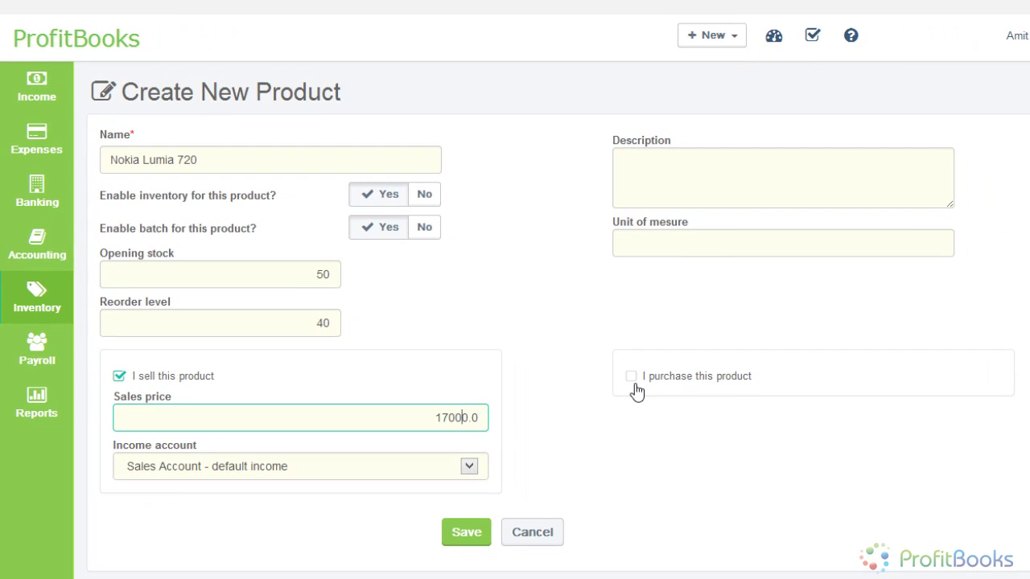
Mark the product as purchased, with a purchase price of 13000 and Purchase Account - default expense as the expense account.
click(633, 379)
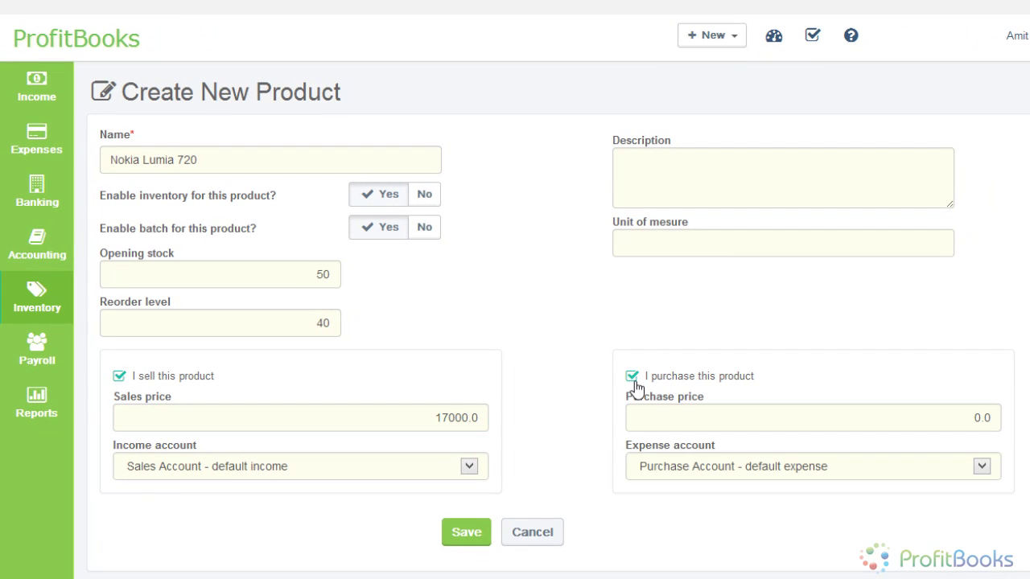
click(708, 430)
text(130)
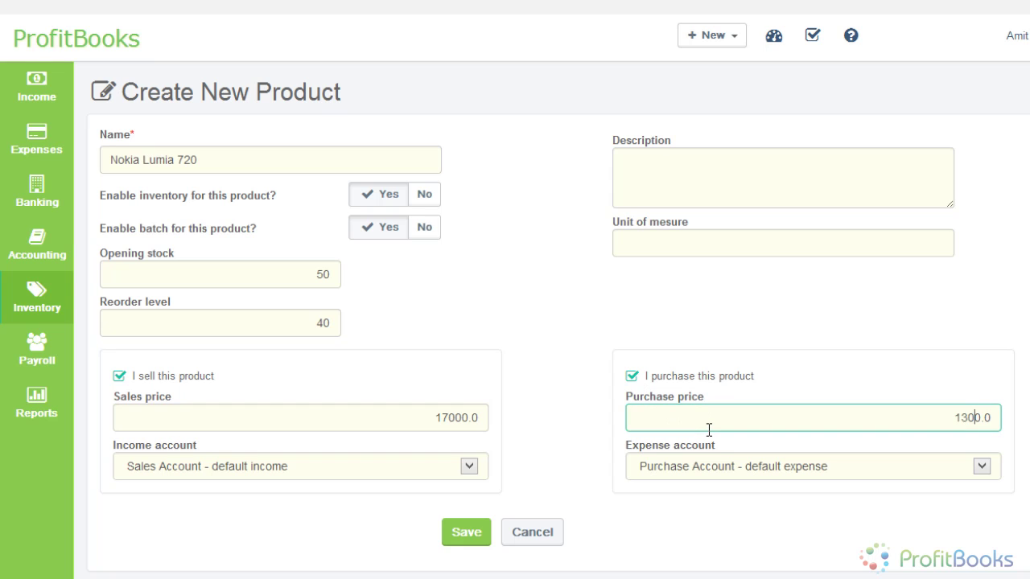
text(0)
click(709, 469)
click(709, 469)
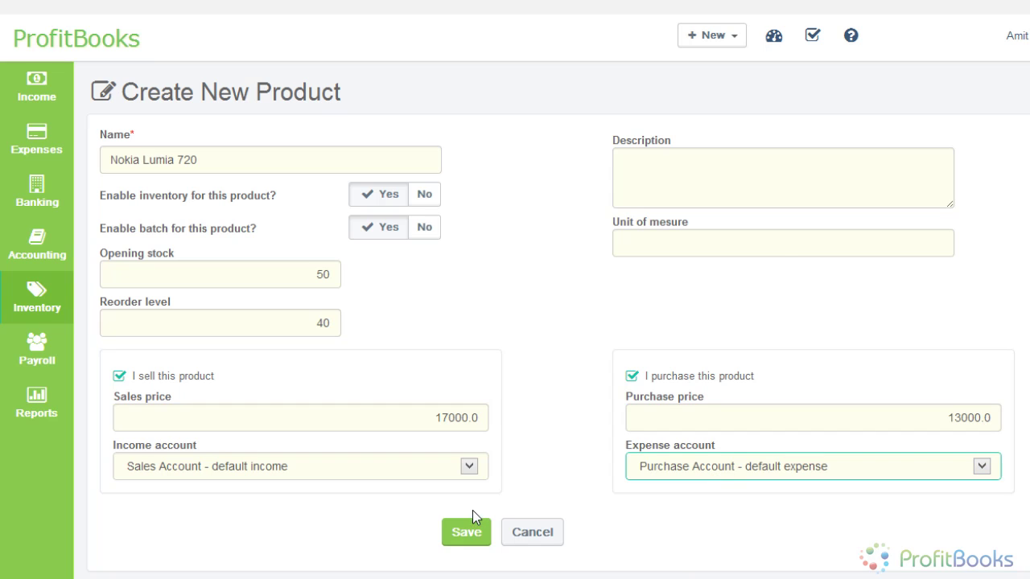
Enter "Windows Phone OS" as the product description and save the product.
click(782, 250)
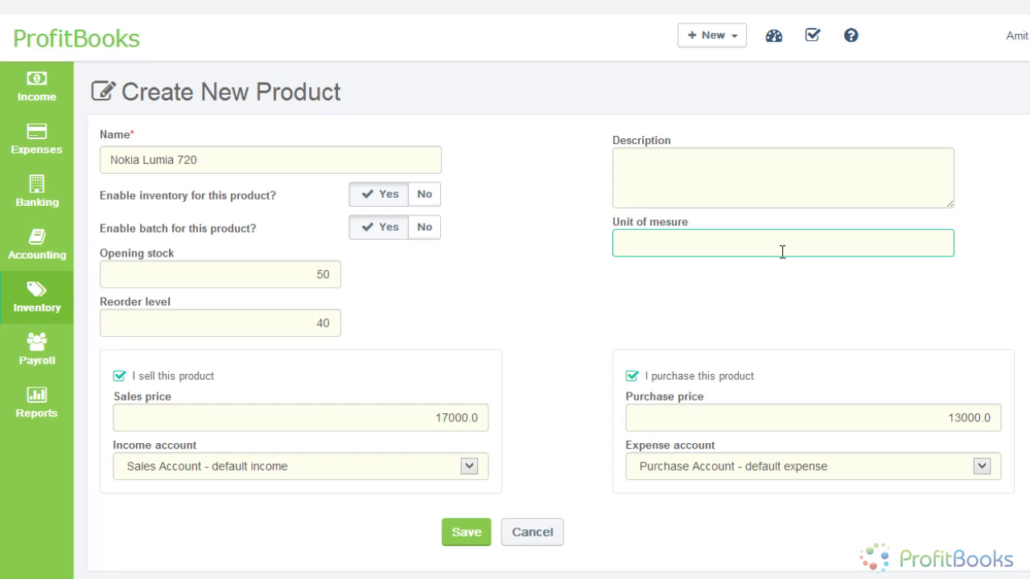
click(742, 182)
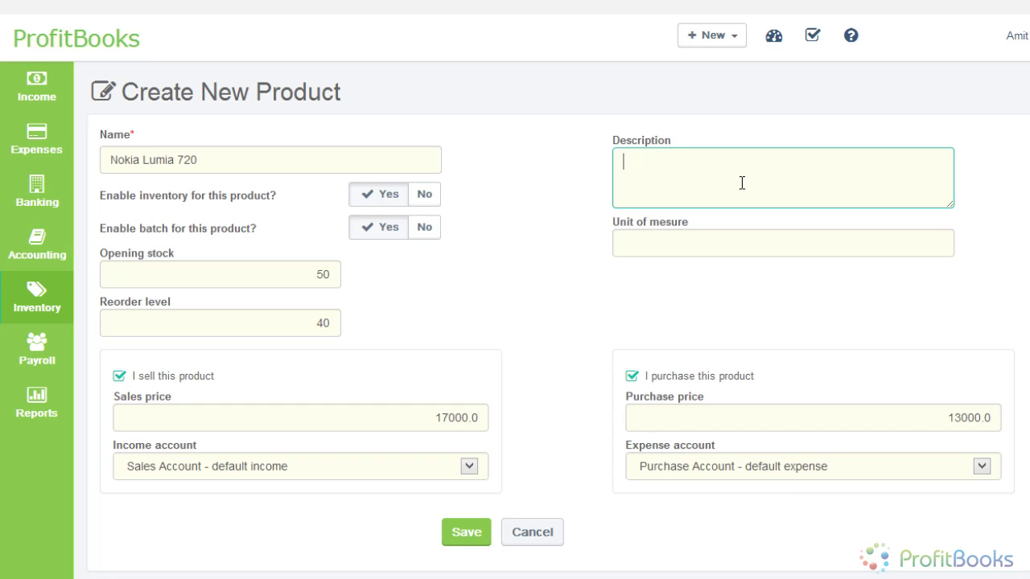
text(Windows Phone O)
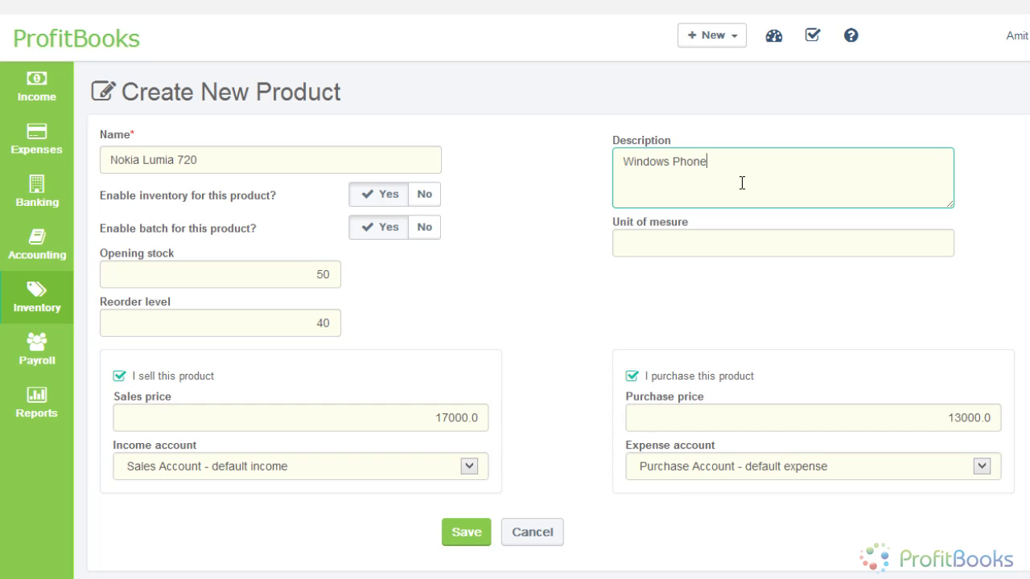
text(S)
click(468, 534)
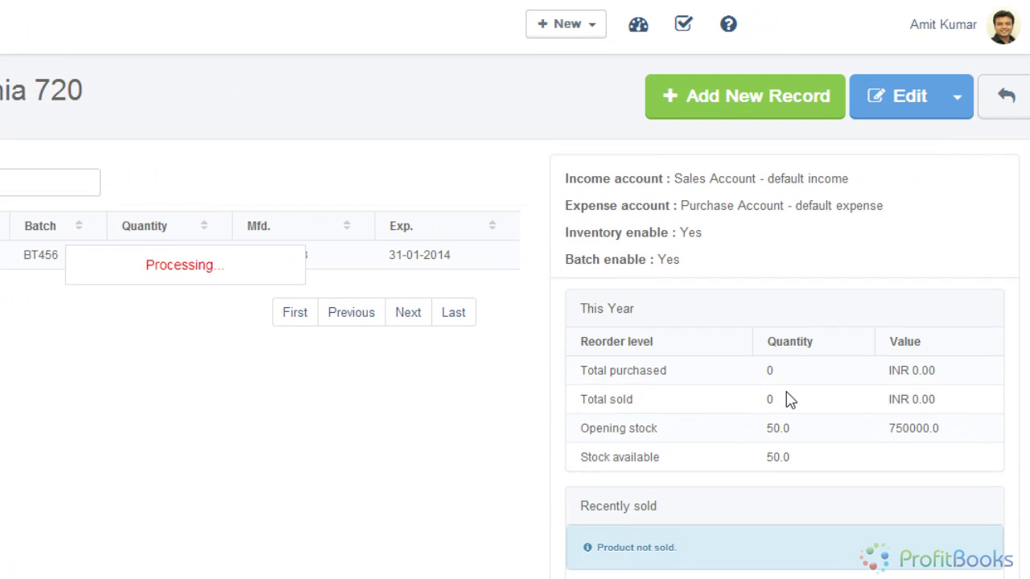
Examine the new product's available stock, recent sales and record options, and return to the product list.
double_click(782, 466)
double_click(614, 550)
click(695, 563)
click(965, 105)
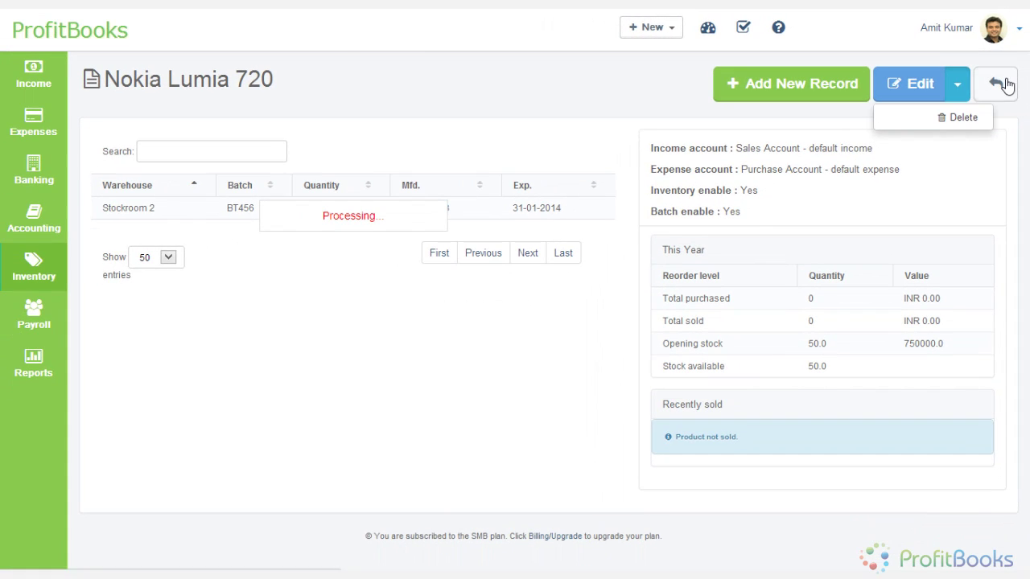
click(1004, 84)
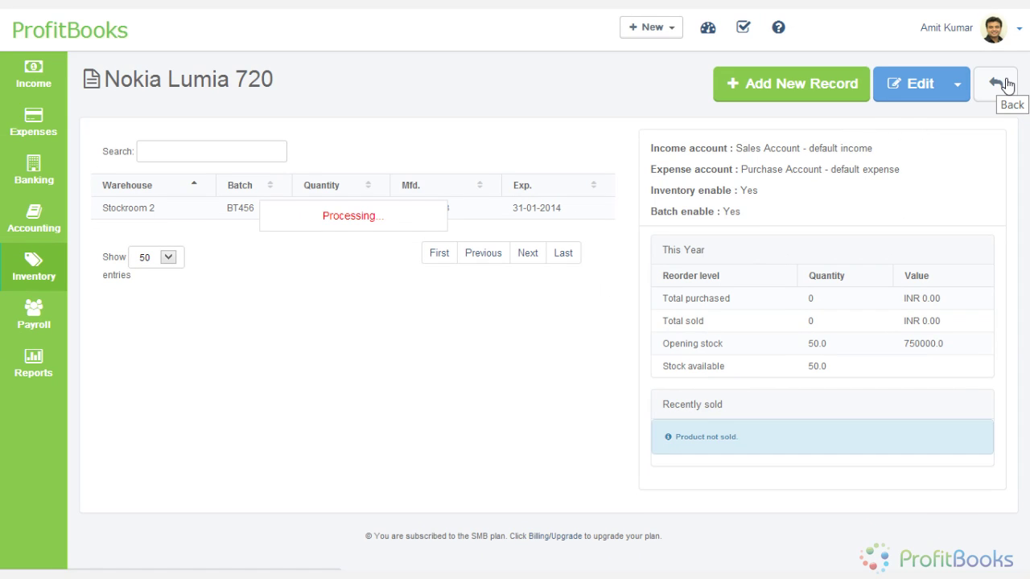
click(1004, 84)
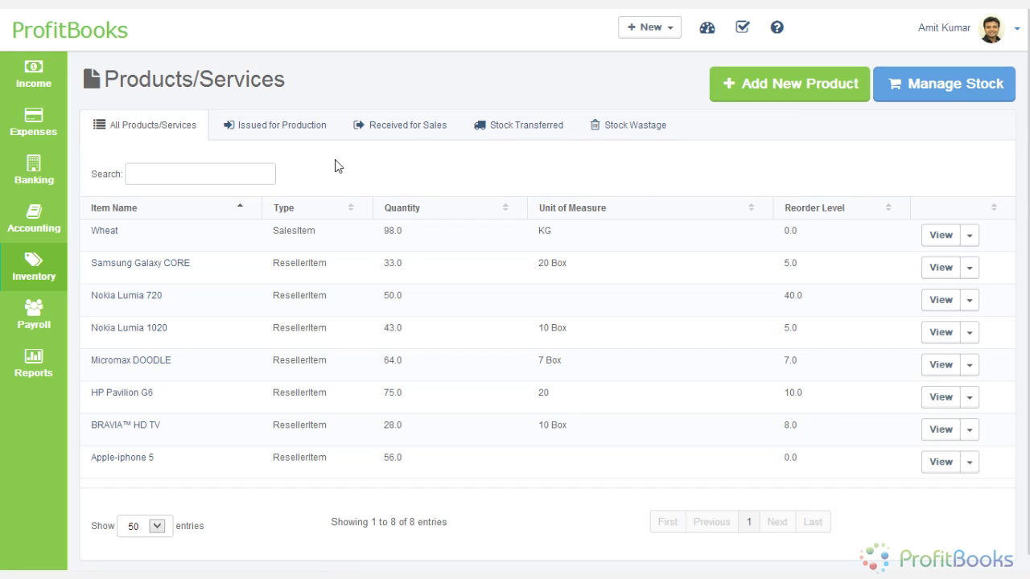
Look through the stock records for issued for production, received for sales, transferred and wasted items.
click(320, 135)
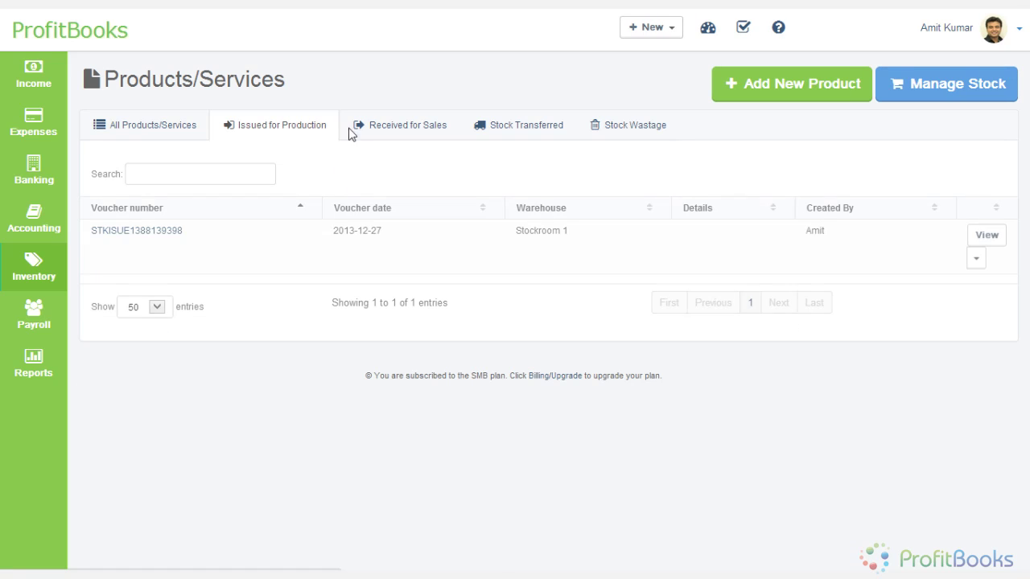
click(376, 130)
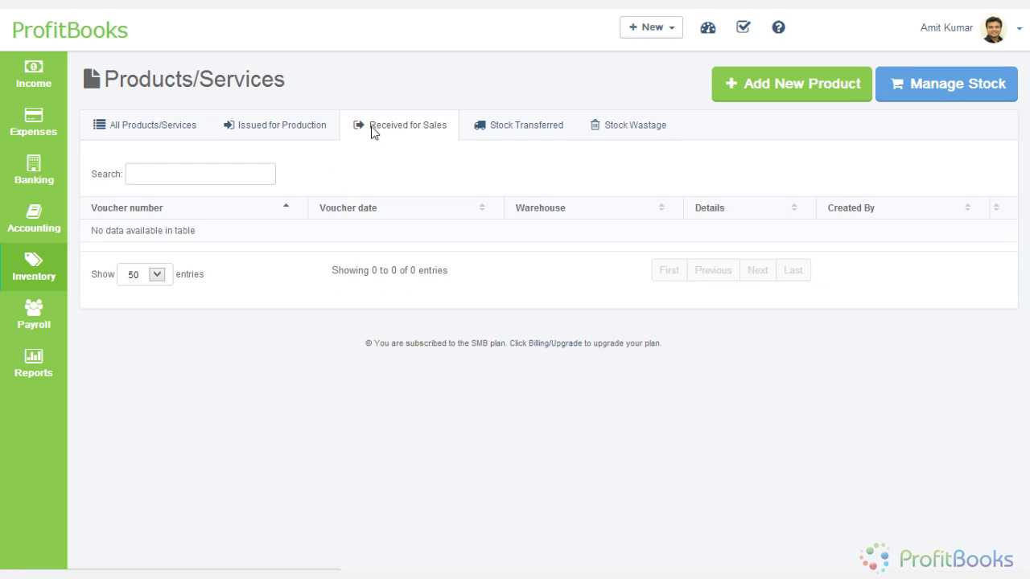
click(536, 121)
click(629, 126)
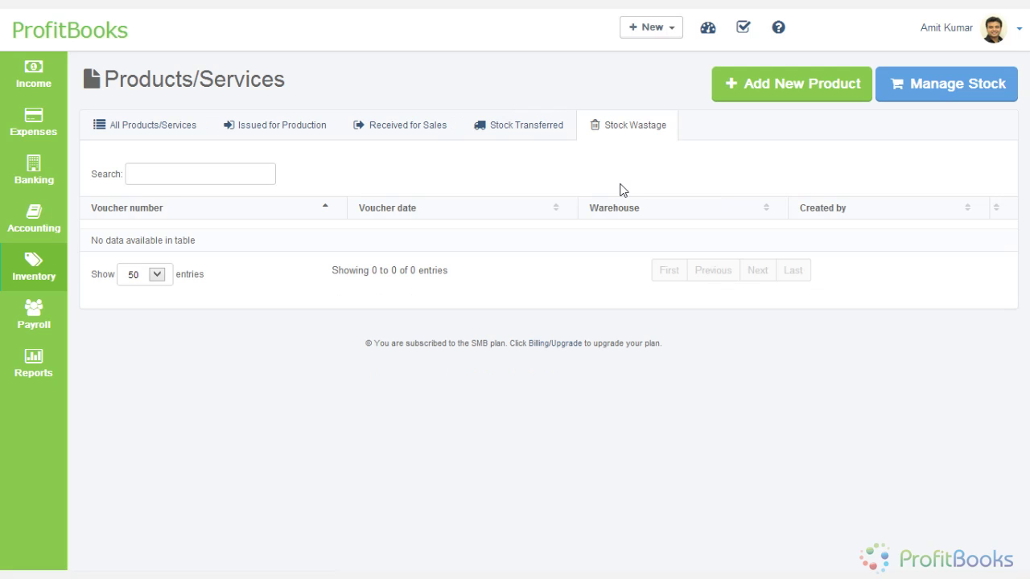
Start a stock voucher for issue to production, selecting Wheat as the product and default warehouse as the warehouse.
click(953, 90)
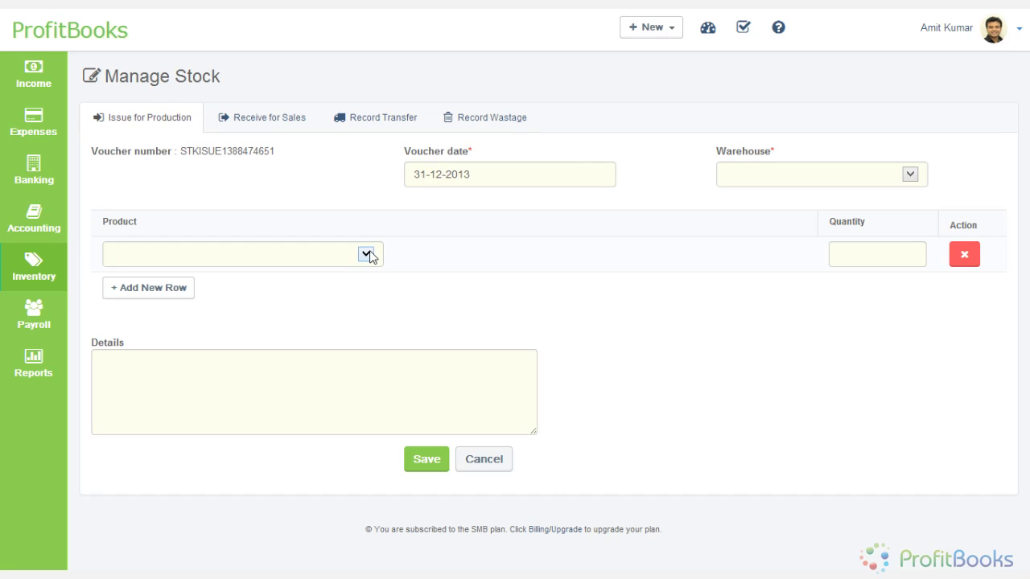
click(366, 254)
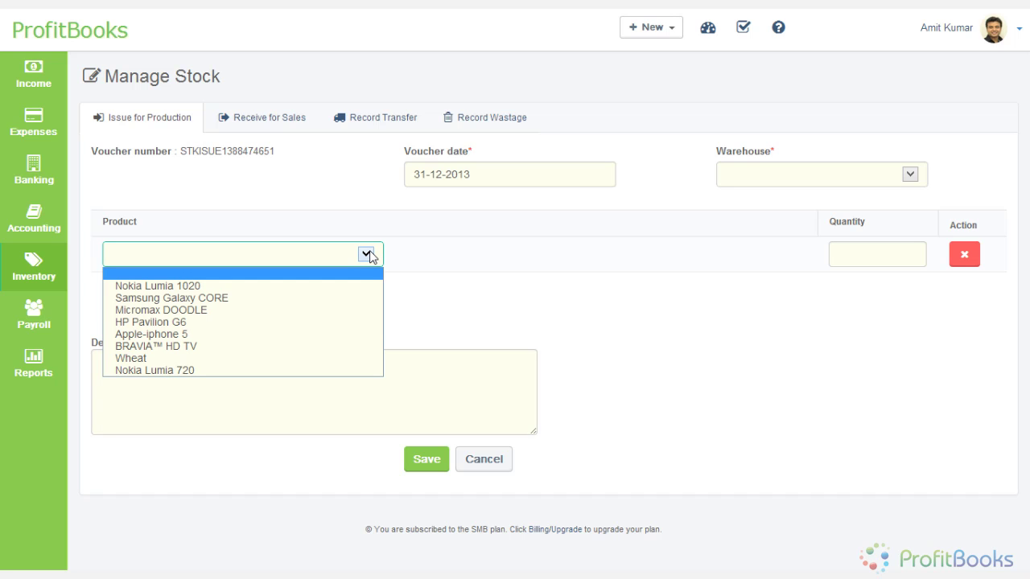
click(324, 358)
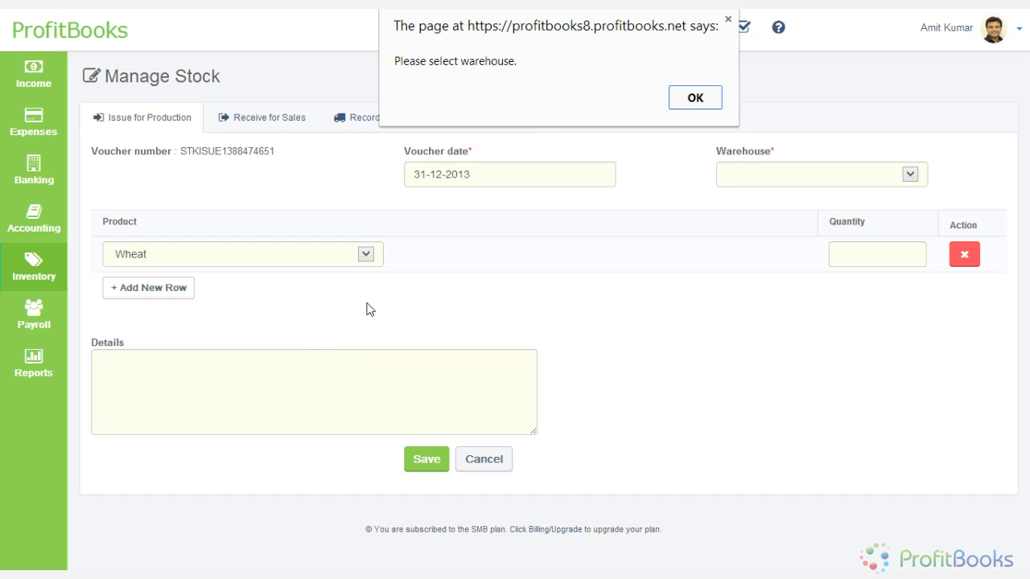
click(695, 98)
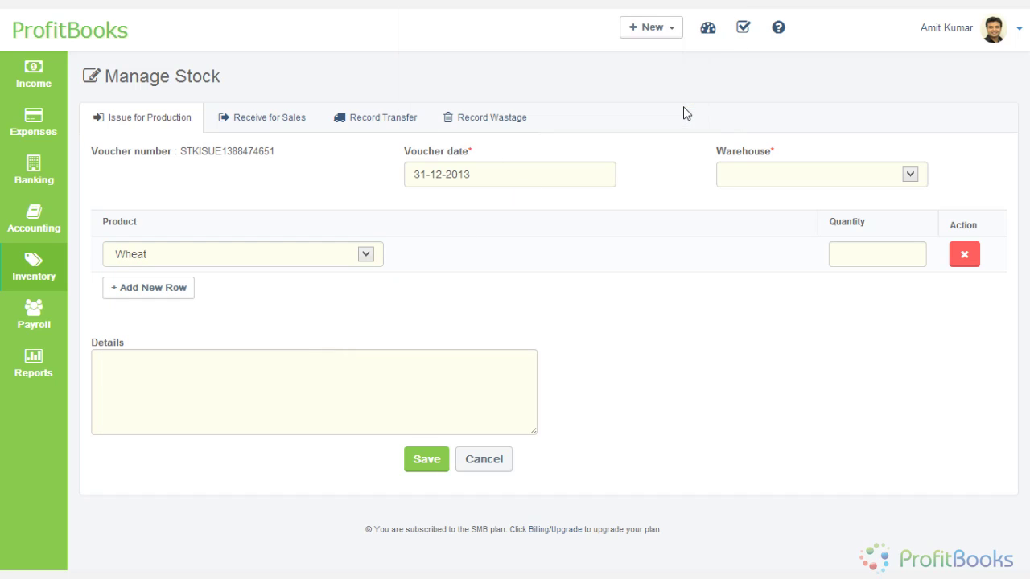
click(861, 259)
click(813, 167)
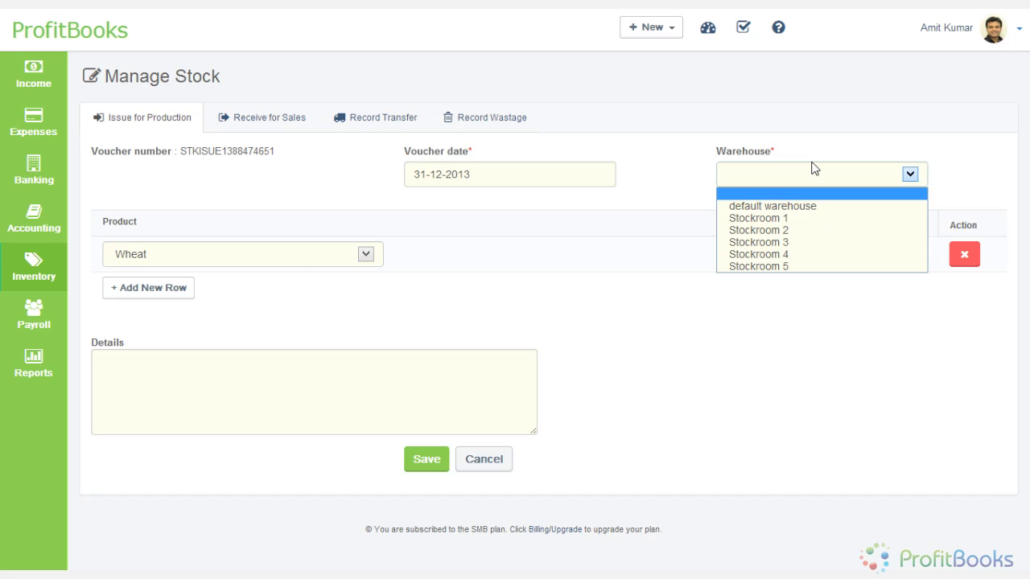
click(793, 207)
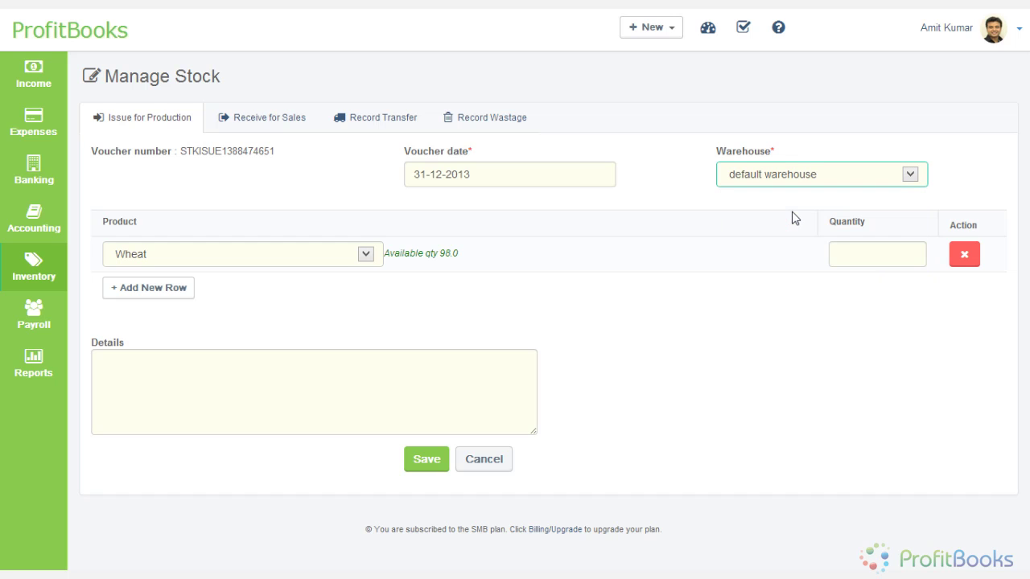
Enter 10 as the quantity of Wheat to issue for production.
double_click(449, 255)
click(426, 301)
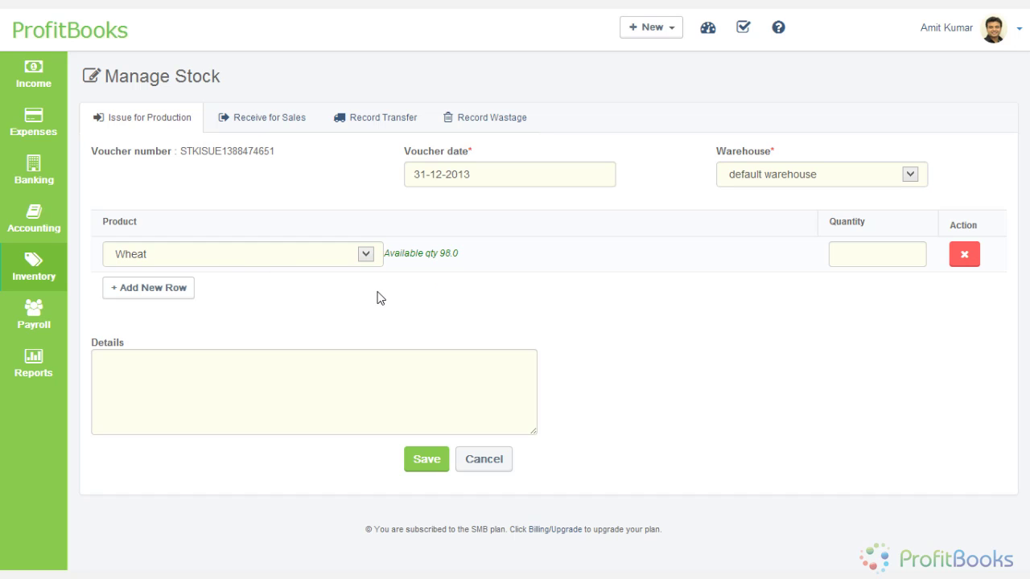
click(896, 268)
Start a receive-for-sales voucher with Nokia Lumia 1020 as the product, check the warehouse choices and add a second product row.
click(246, 122)
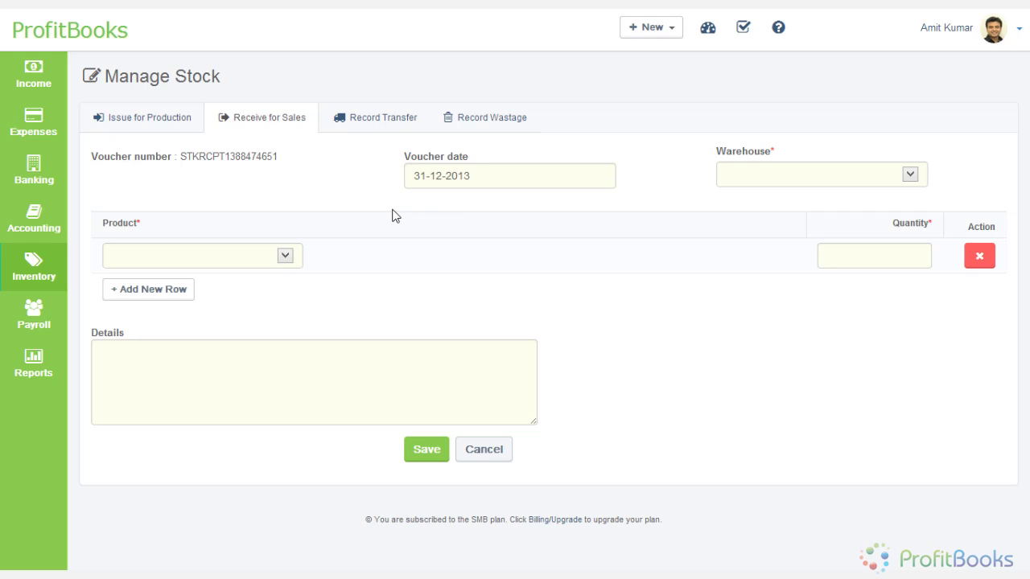
click(285, 256)
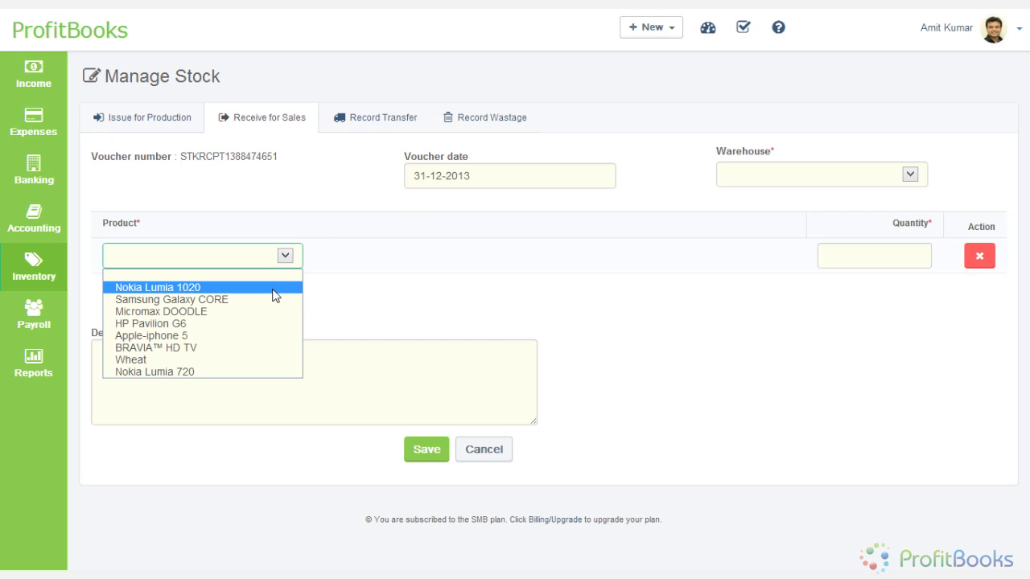
click(273, 288)
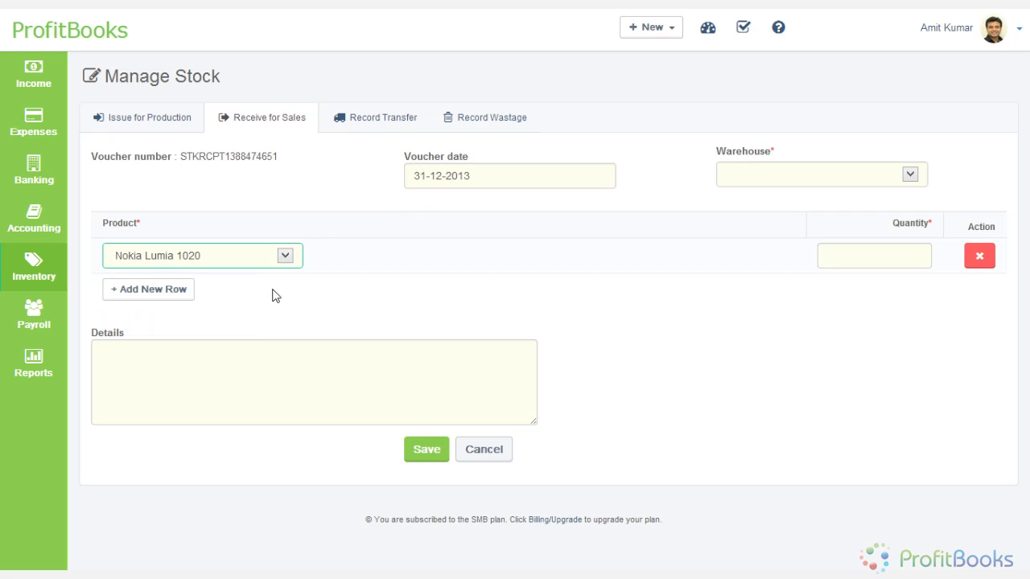
click(858, 268)
click(800, 184)
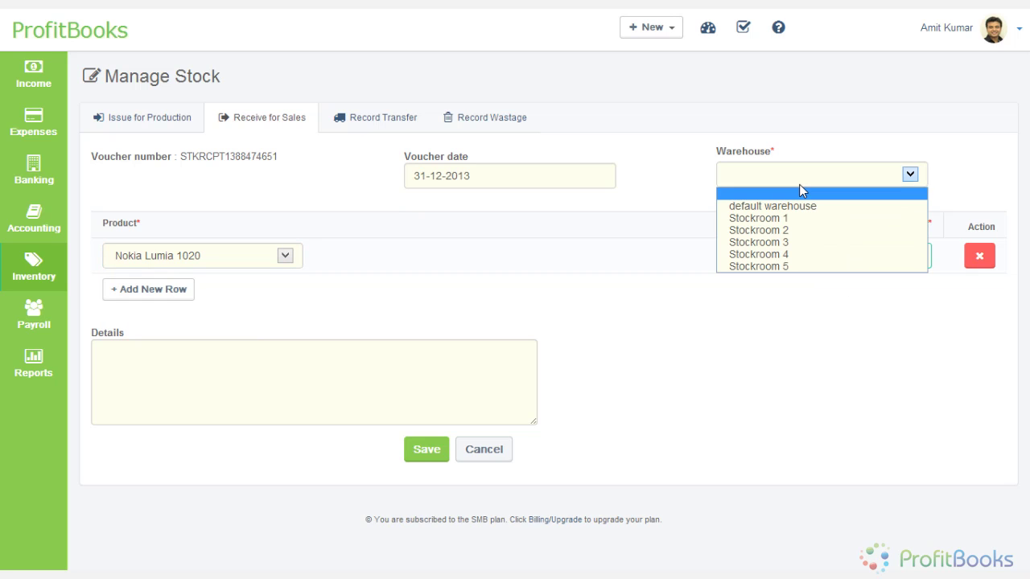
click(163, 299)
click(163, 291)
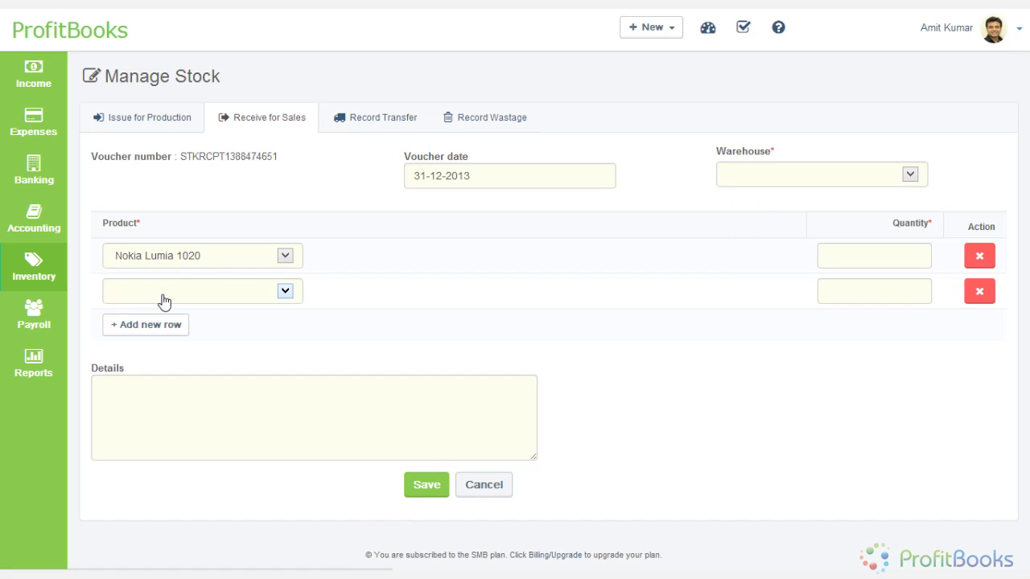
Start a stock transfer voucher from Stockroom 1 with transfer date 31-12-2013.
click(398, 115)
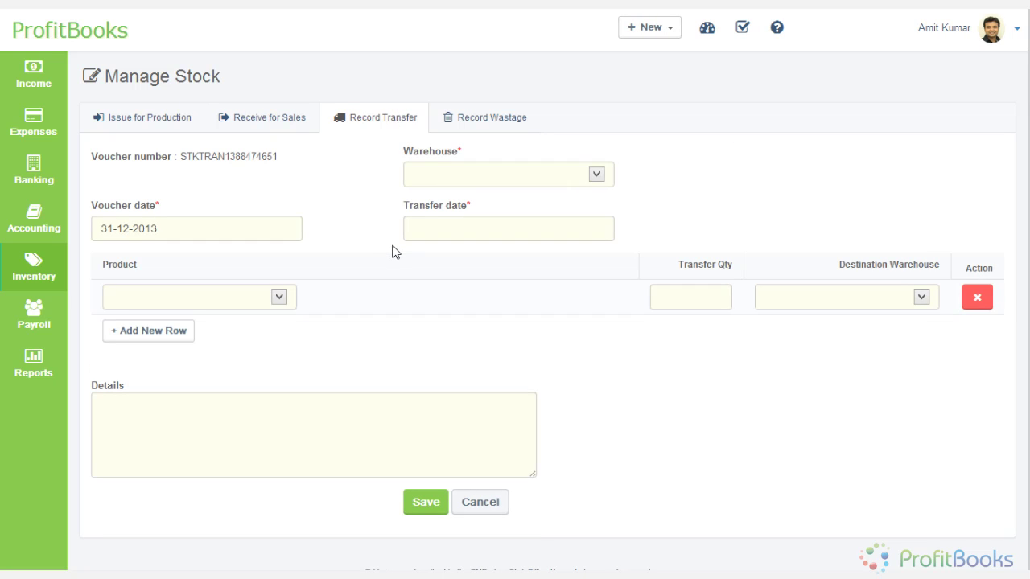
click(468, 176)
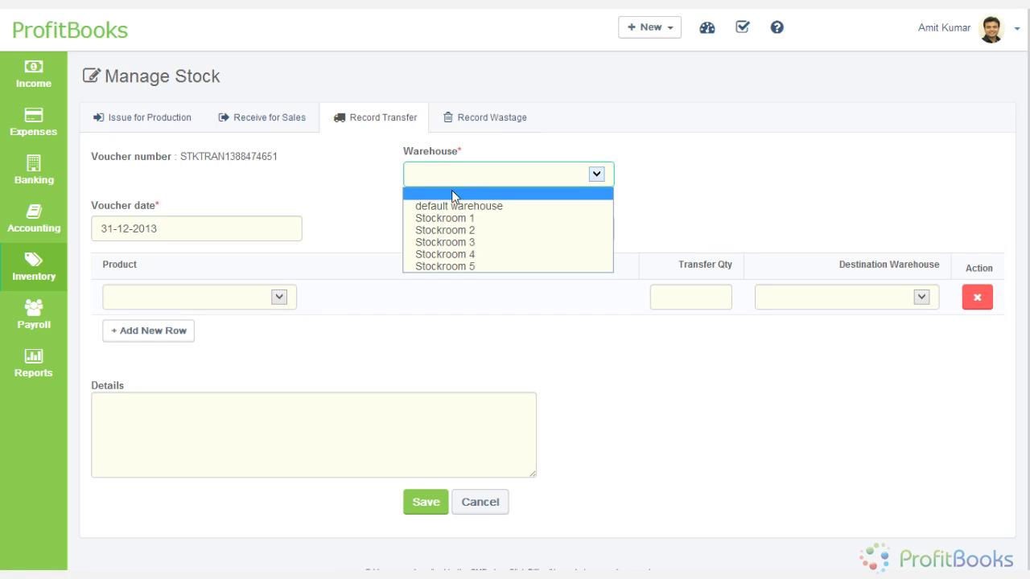
click(471, 219)
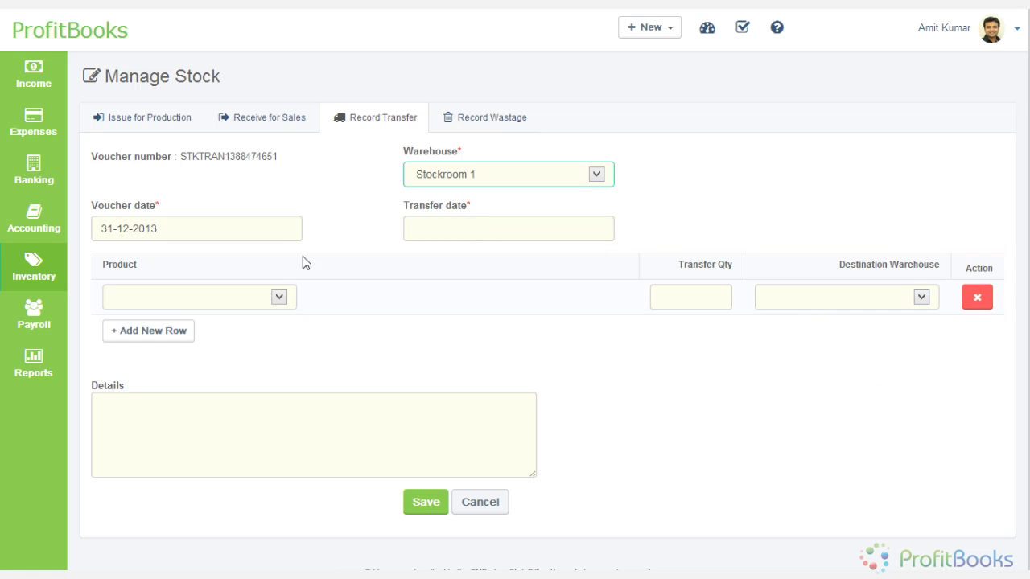
click(490, 244)
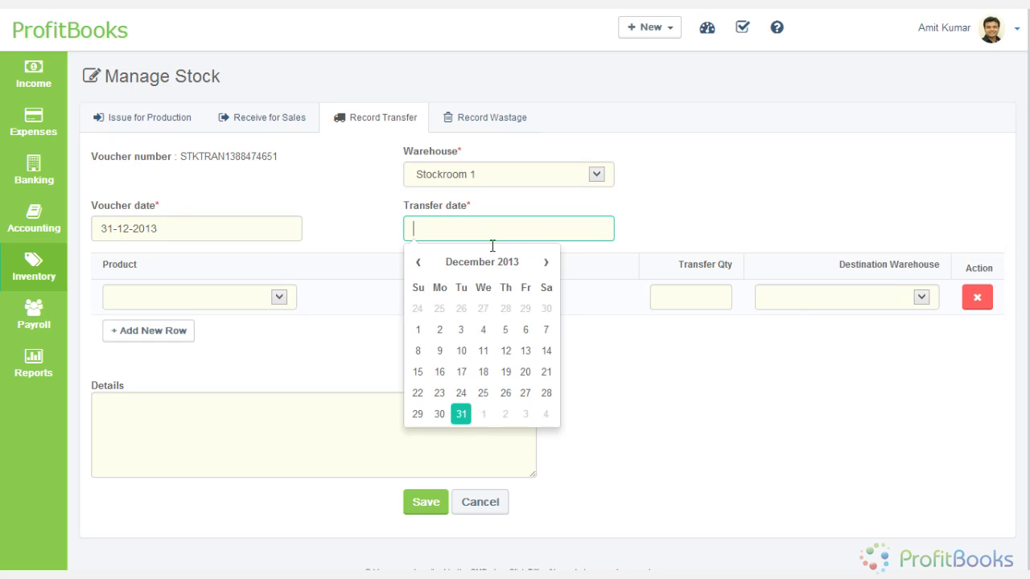
click(466, 413)
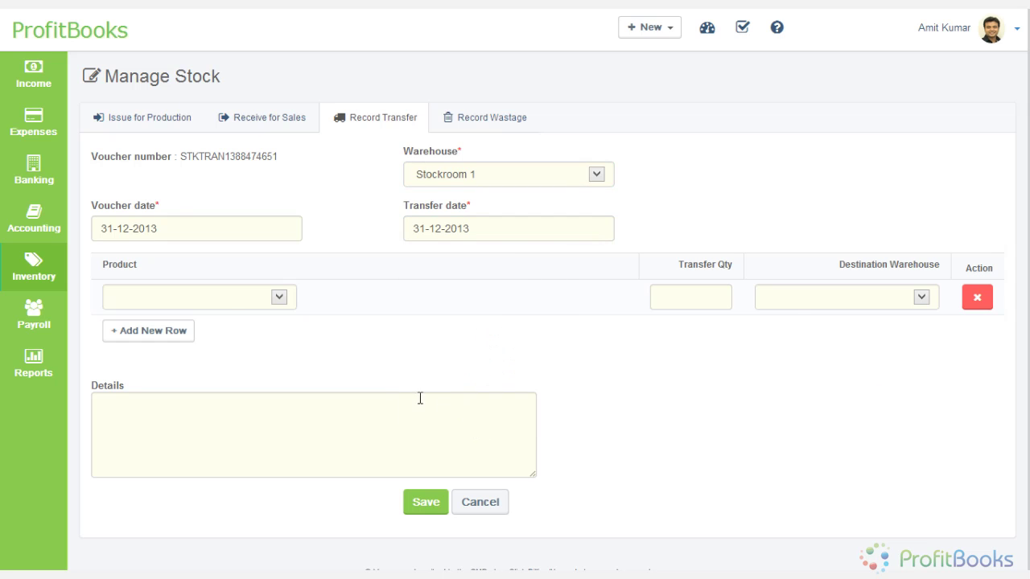
Try Micromax DOODLE and Wheat as the product to transfer, and settle on Nokia Lumia 1020.
click(252, 305)
click(243, 352)
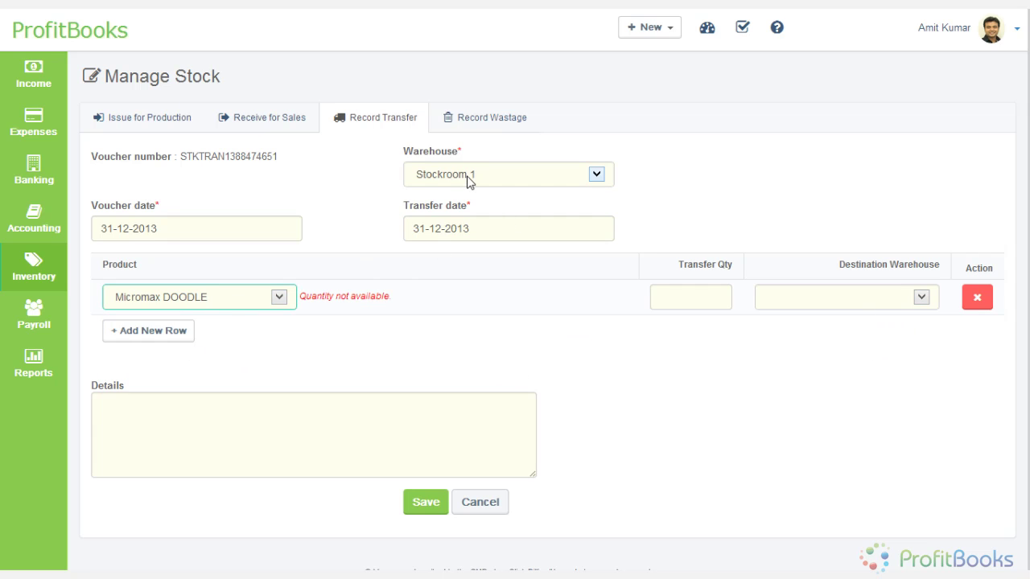
click(236, 305)
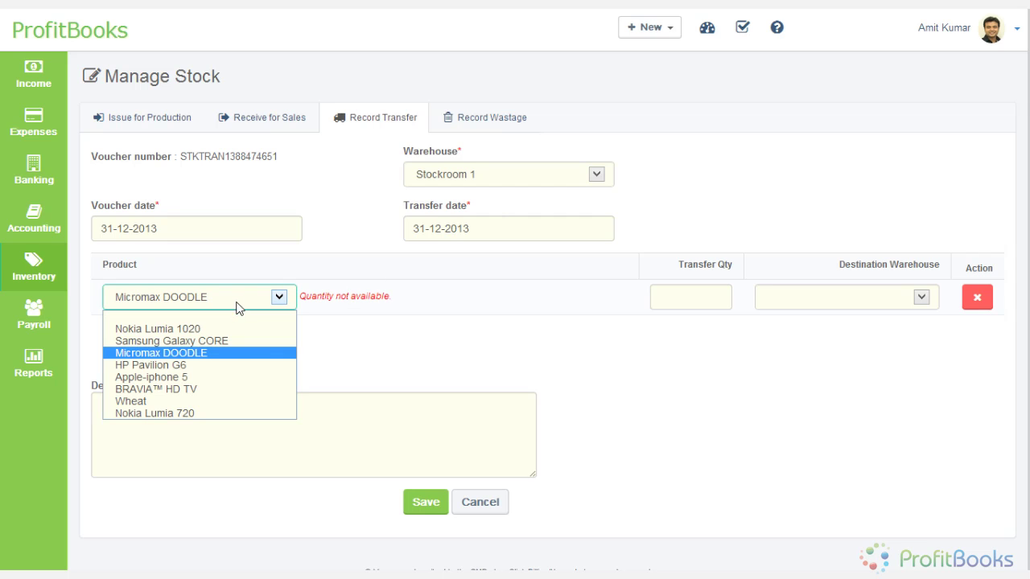
click(230, 407)
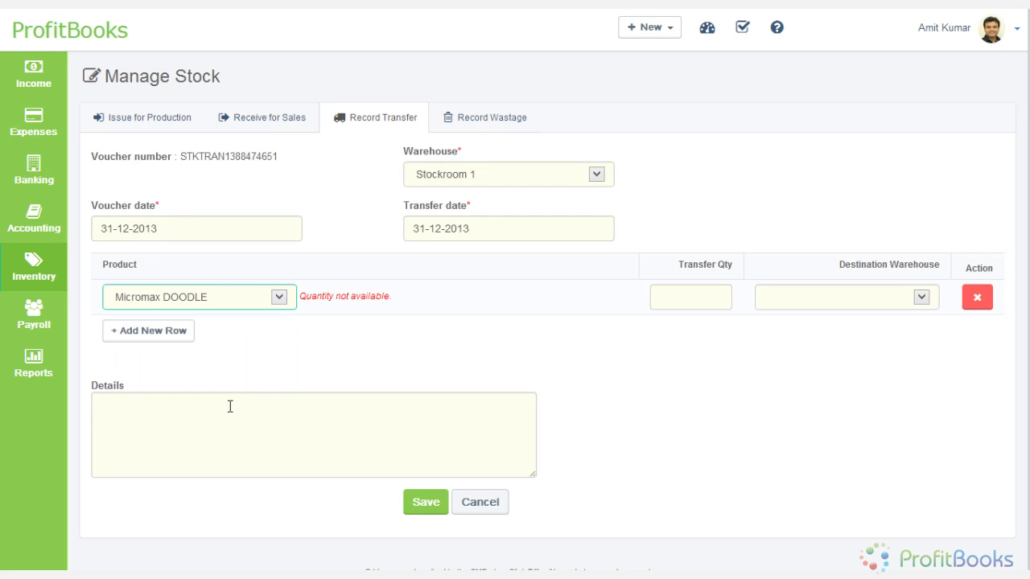
click(273, 299)
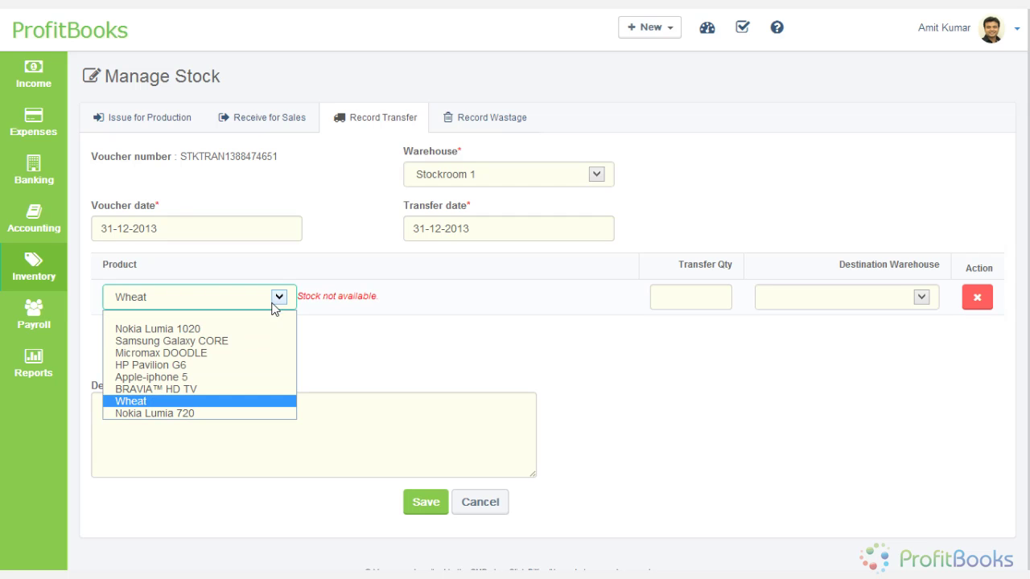
click(243, 331)
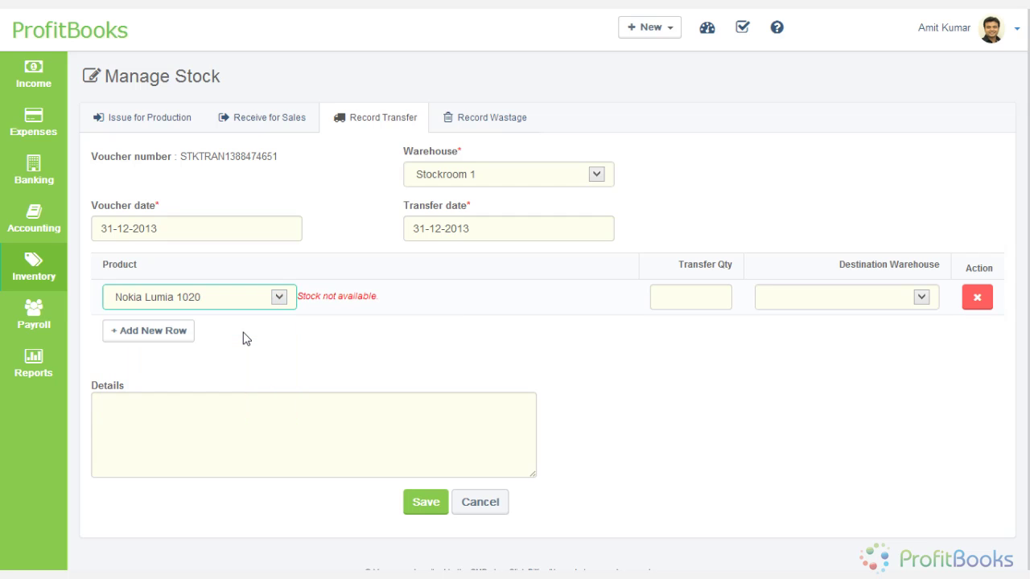
Set the transfer quantity to 30 and the destination warehouse to Stockroom 3.
click(697, 302)
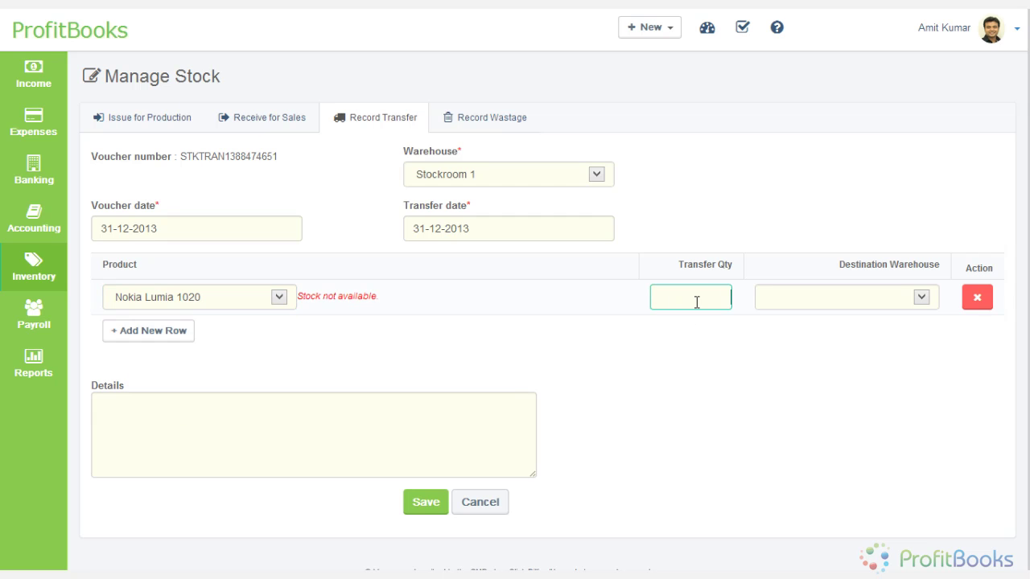
click(921, 298)
click(890, 366)
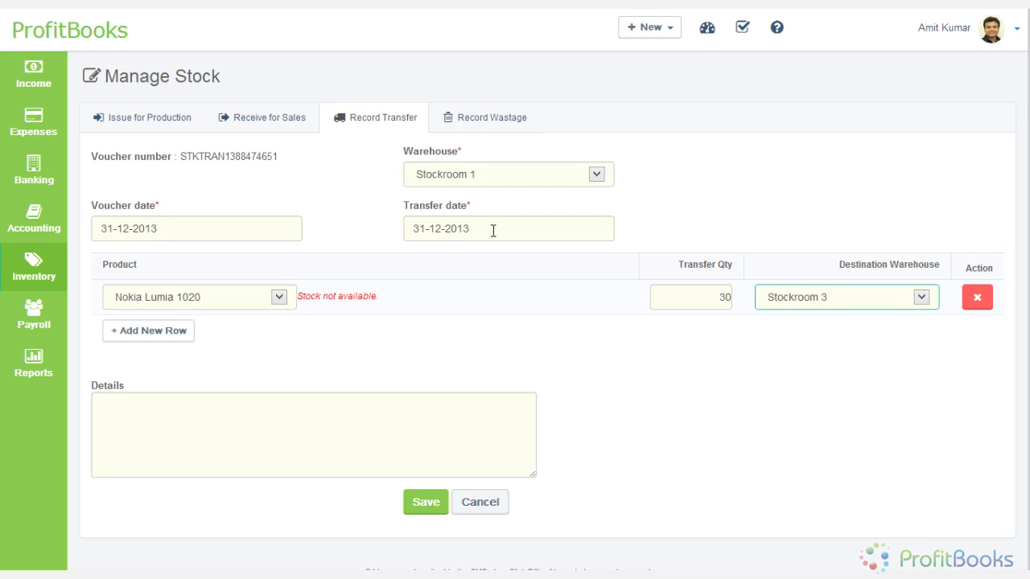
Start a wastage voucher for Nokia Lumia 1020 from the default warehouse with quantity 2.
click(491, 129)
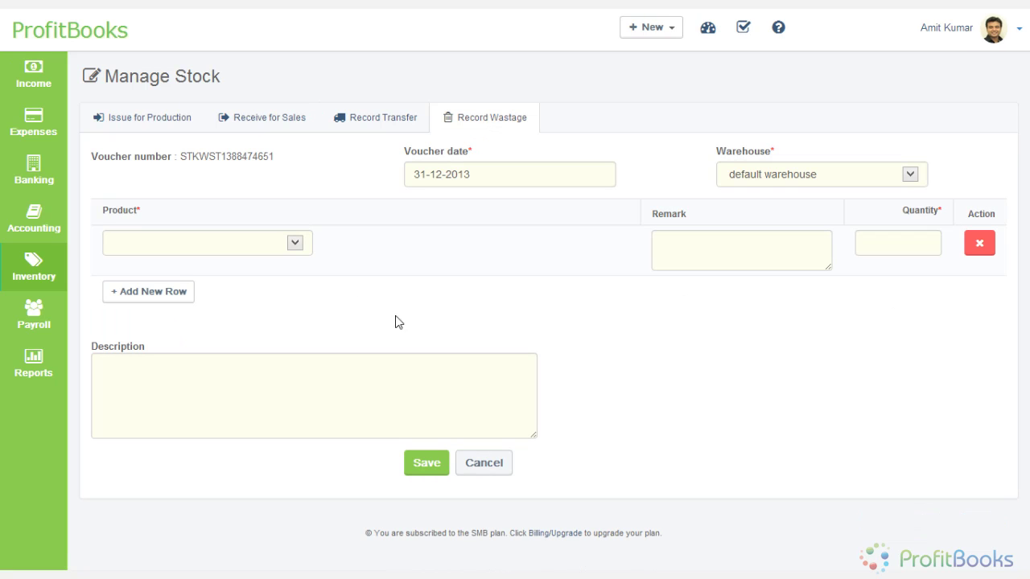
click(301, 243)
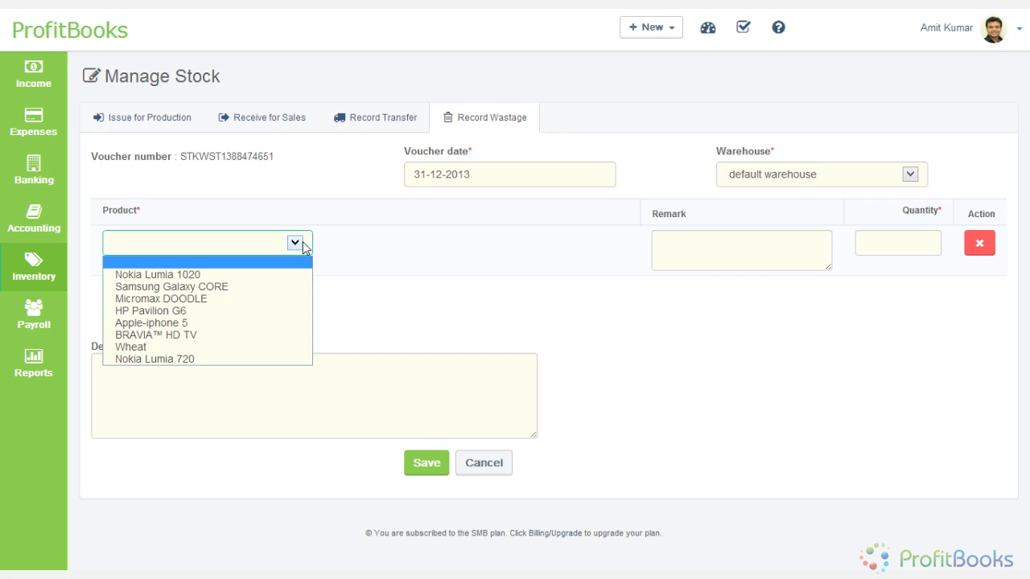
click(256, 275)
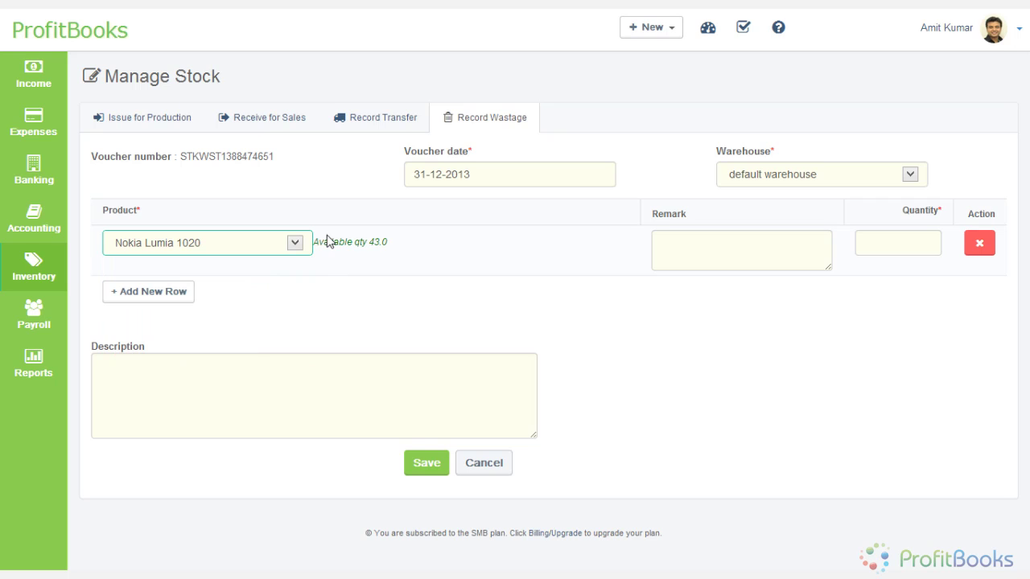
click(906, 253)
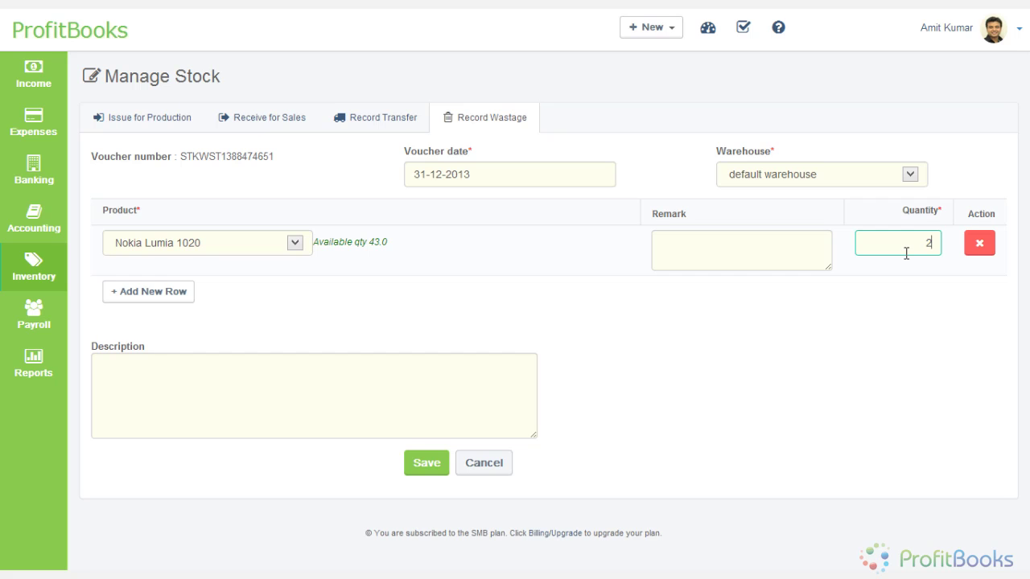
click(278, 419)
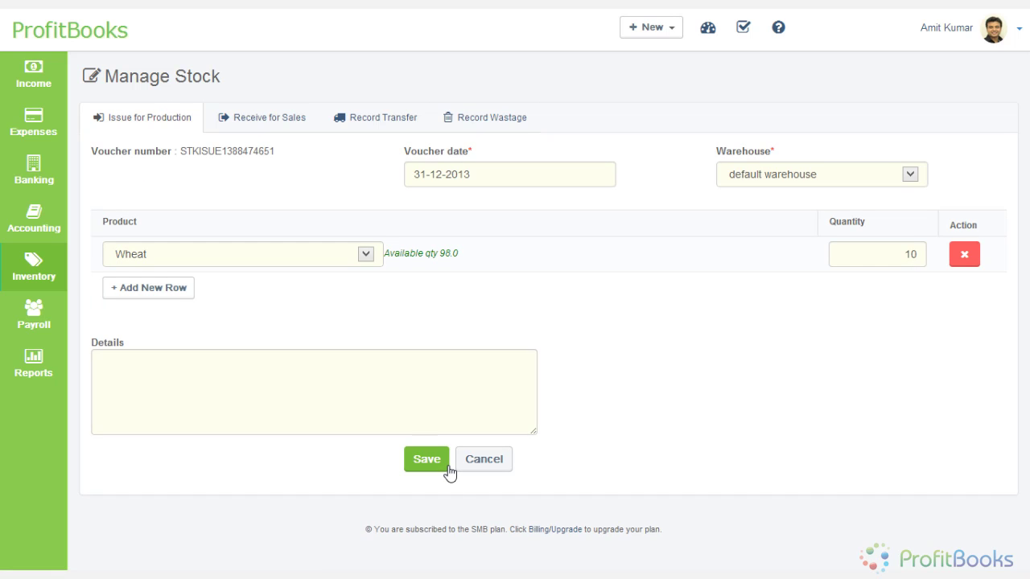
Save the Wheat issue-for-production voucher, check its delete option and return to the list of issued vouchers.
click(448, 471)
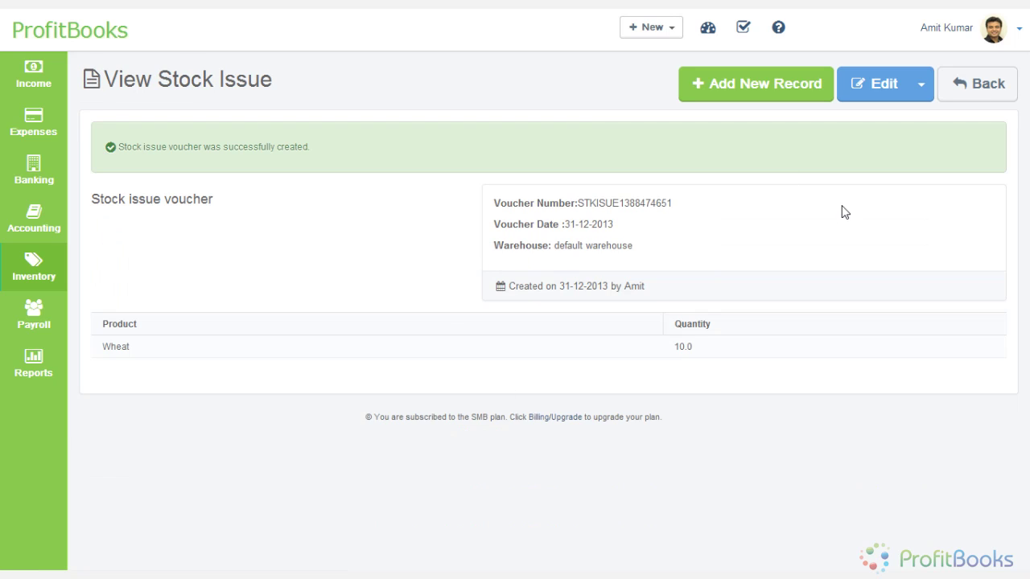
click(990, 90)
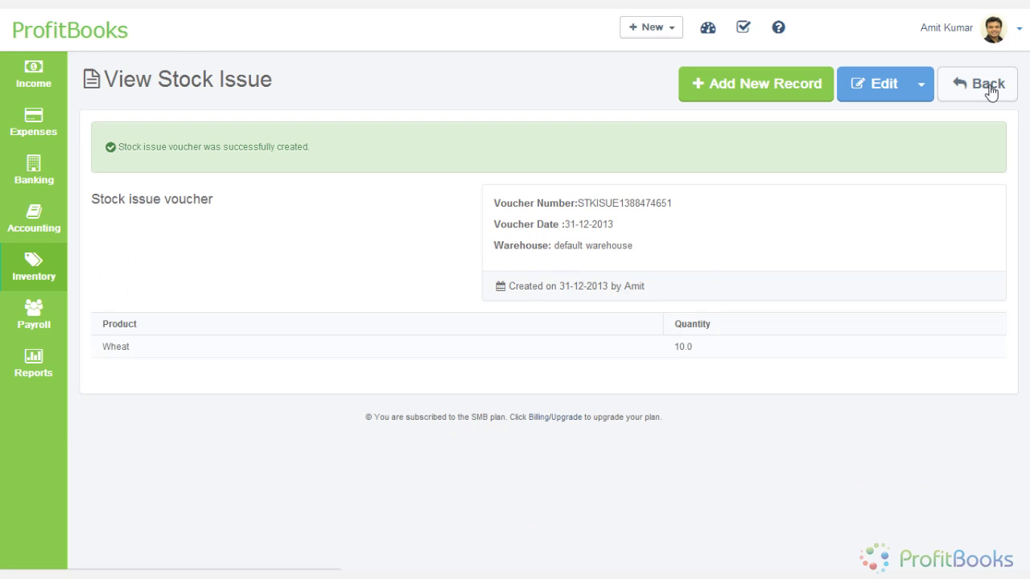
click(934, 92)
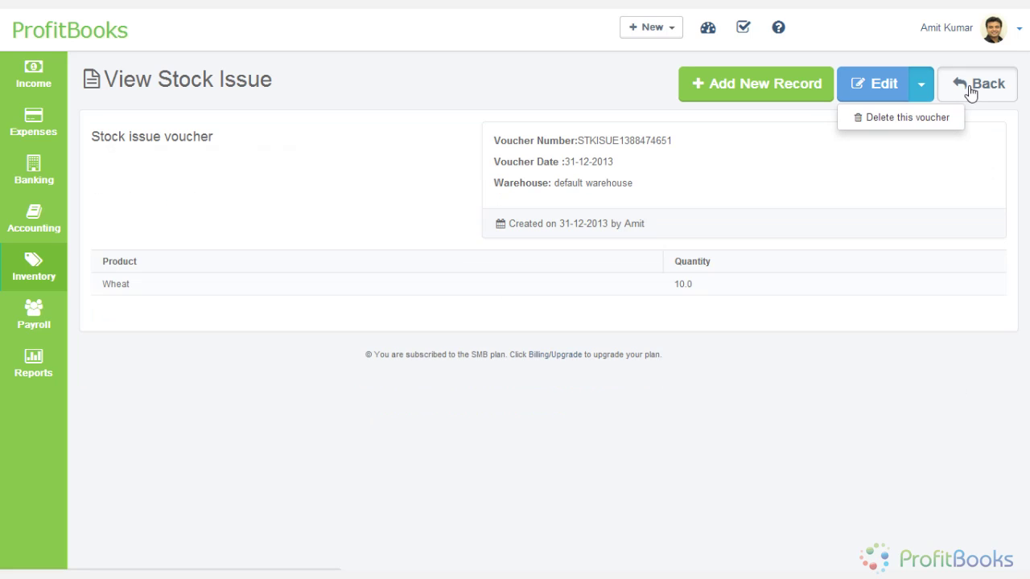
click(971, 90)
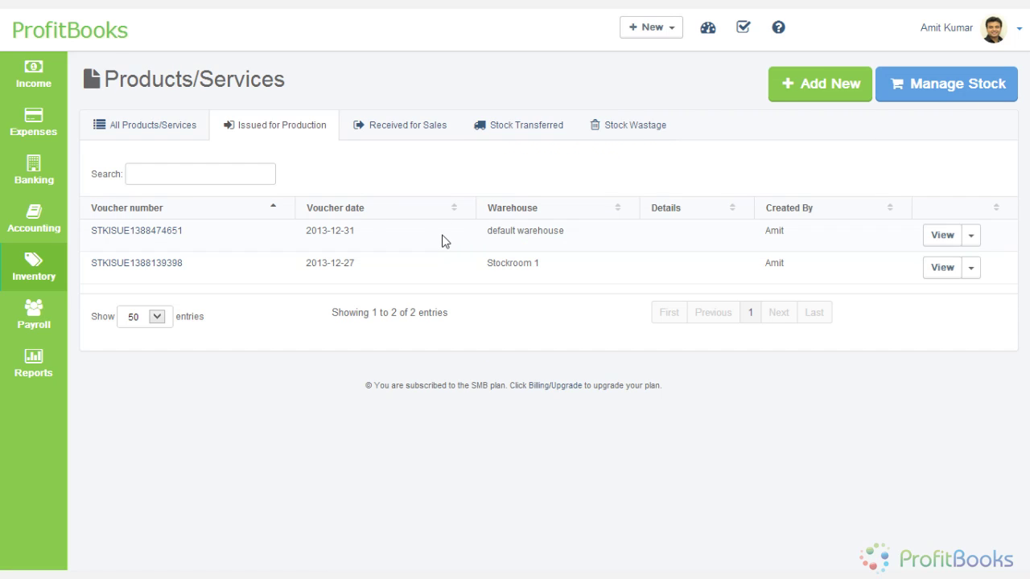
Review the issued, received, transferred and wasted stock records, and return to the list of all products and services.
click(368, 143)
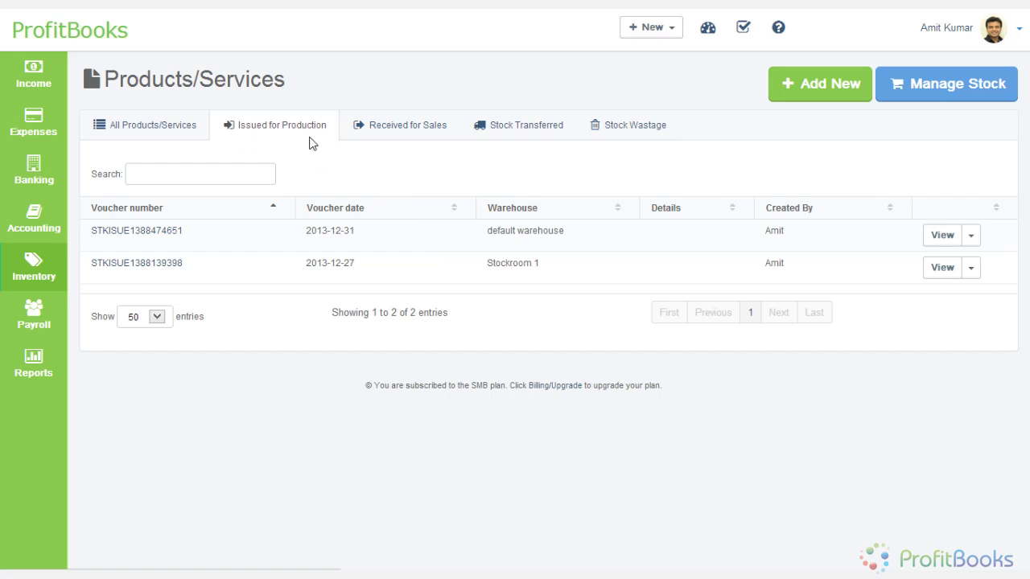
click(432, 125)
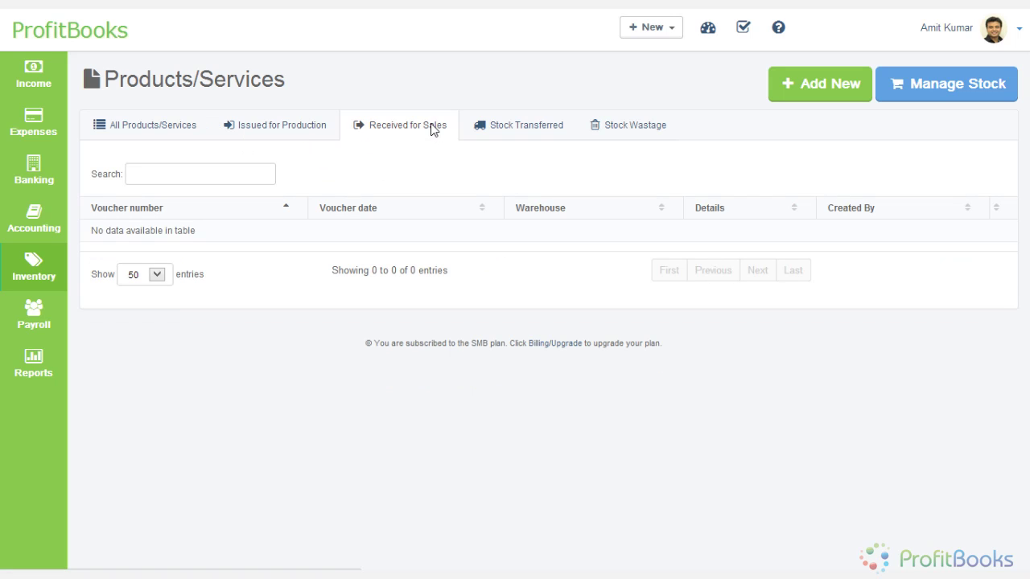
click(517, 137)
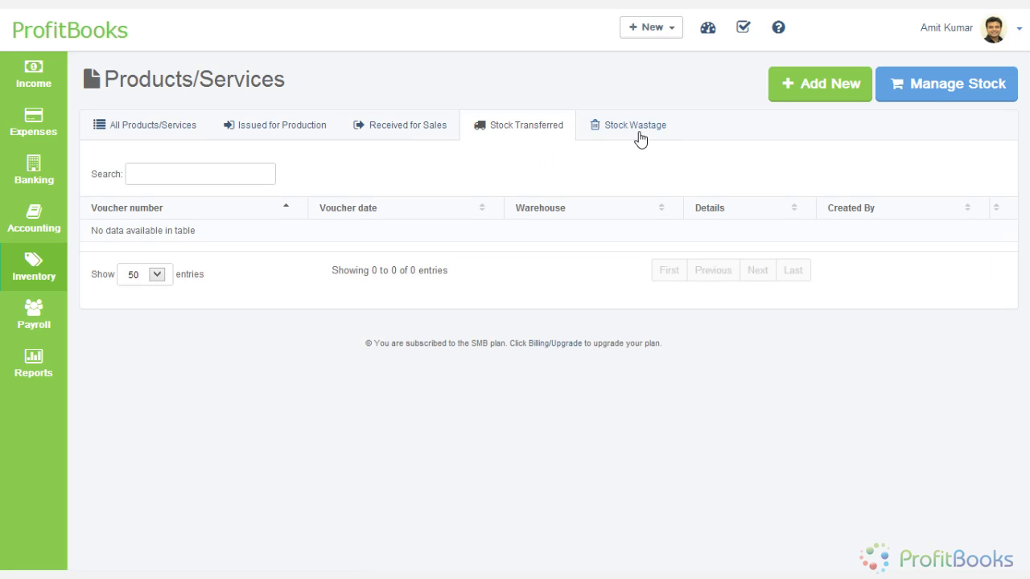
click(640, 136)
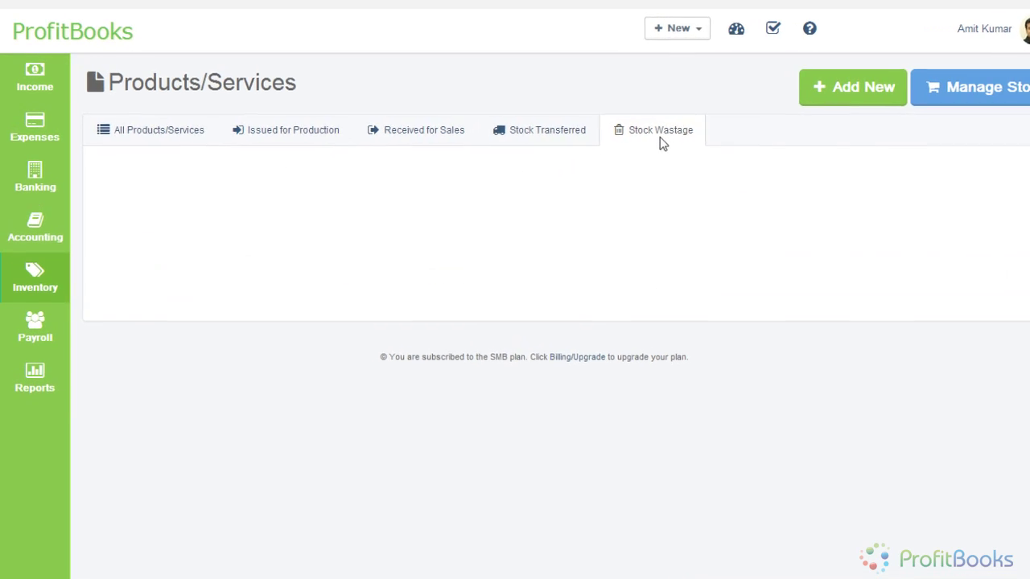
click(196, 138)
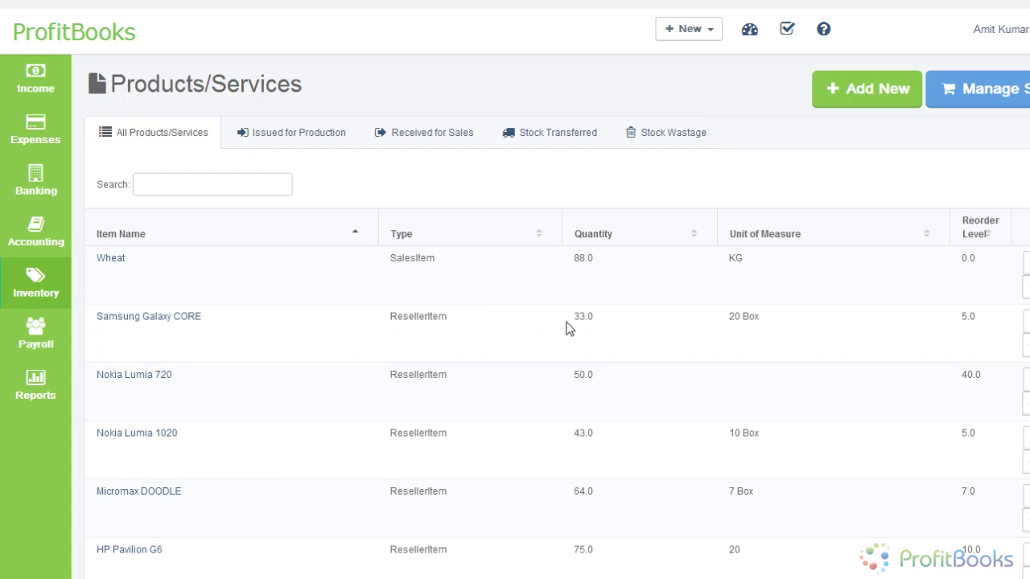